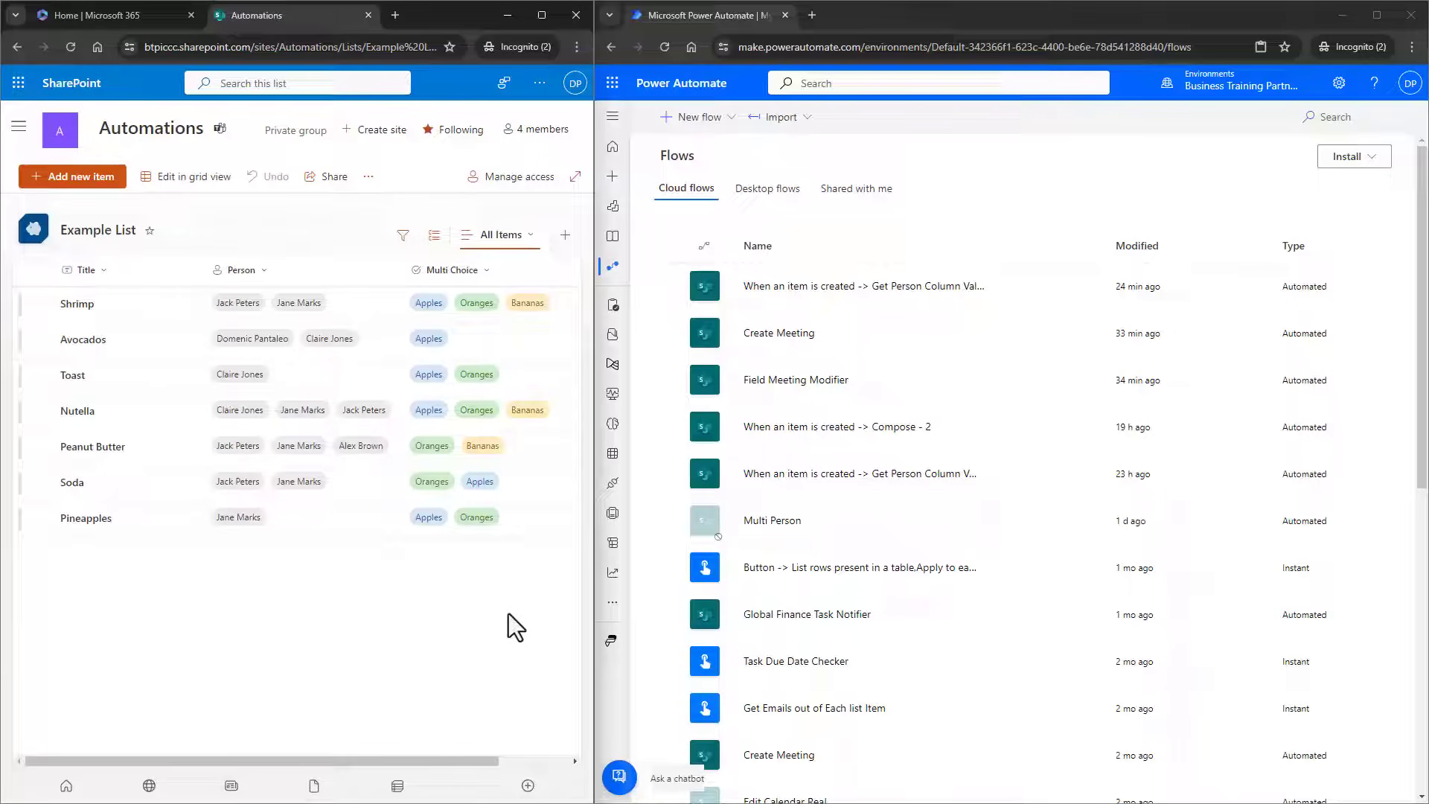
- Create an automated cloud flow with the SharePoint 'When an item is created' trigger
left_click(706, 118)
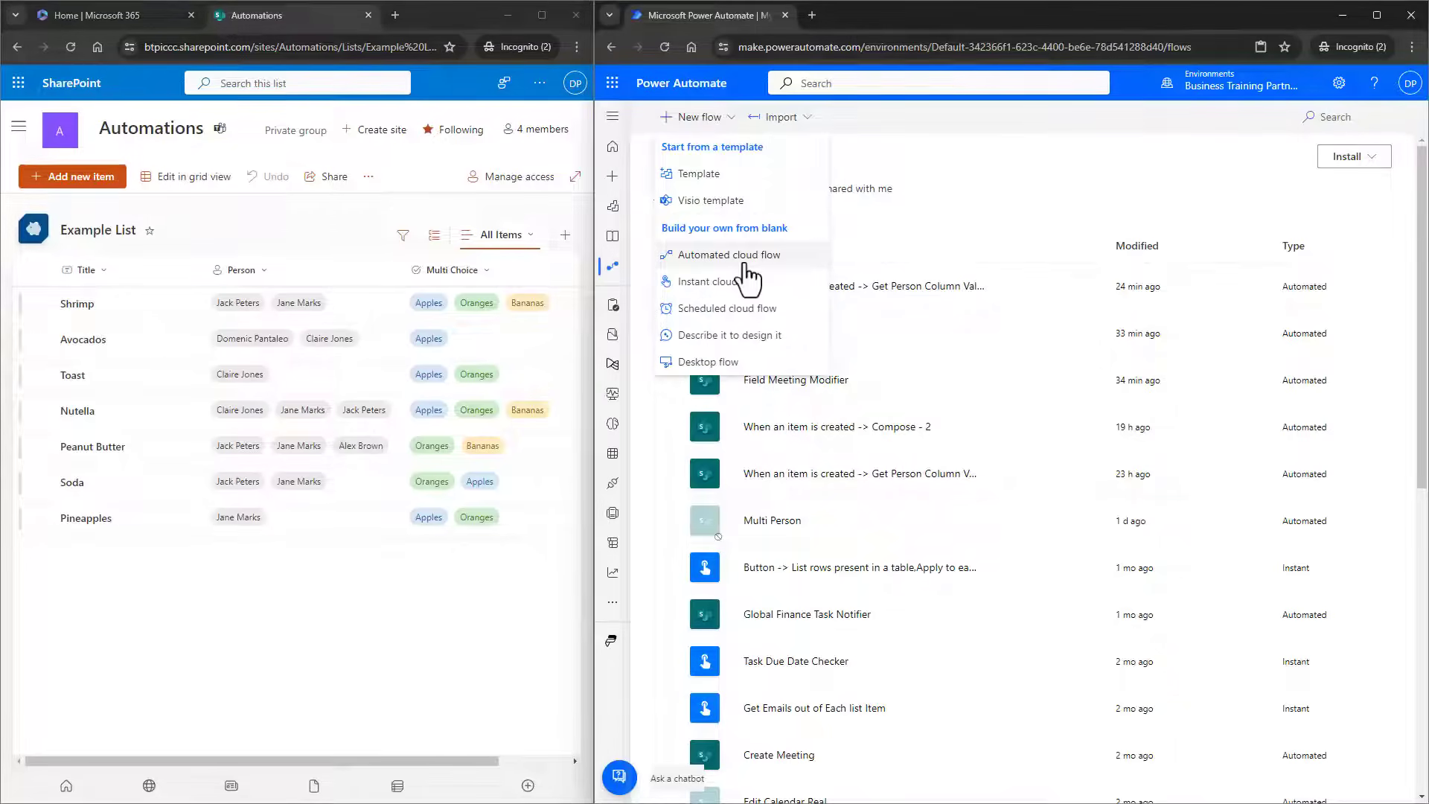
left_click(746, 264)
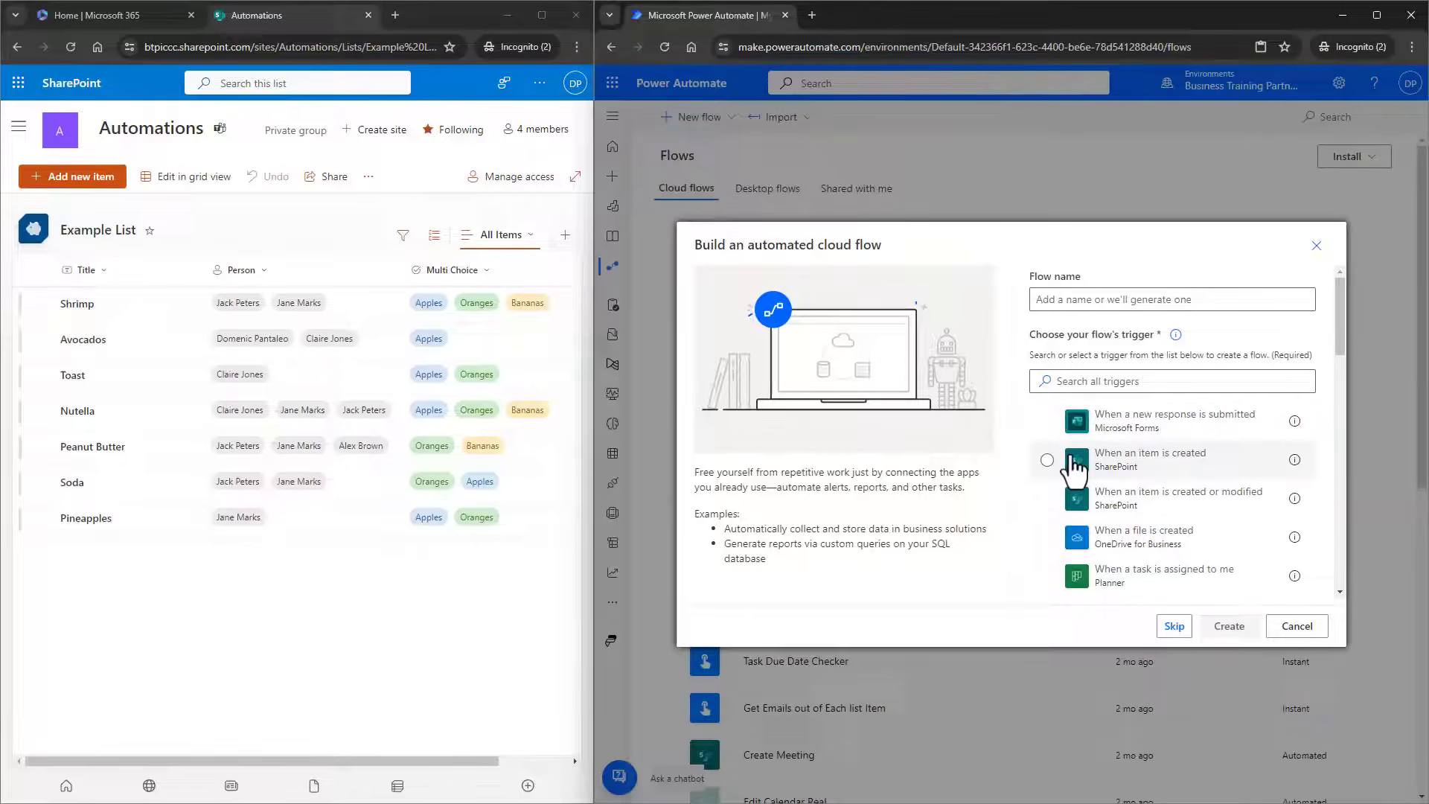
left_click(1047, 459)
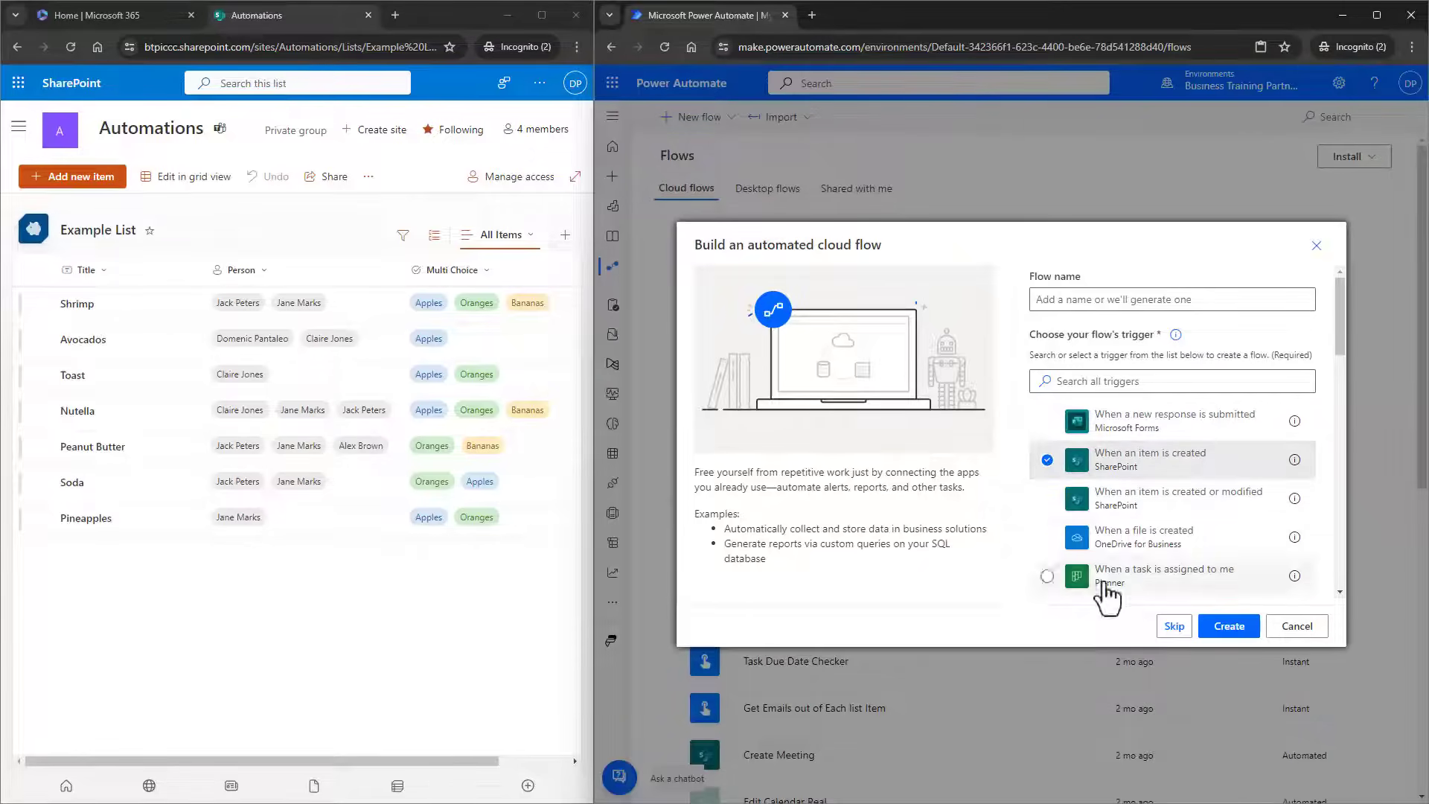
left_click(1227, 629)
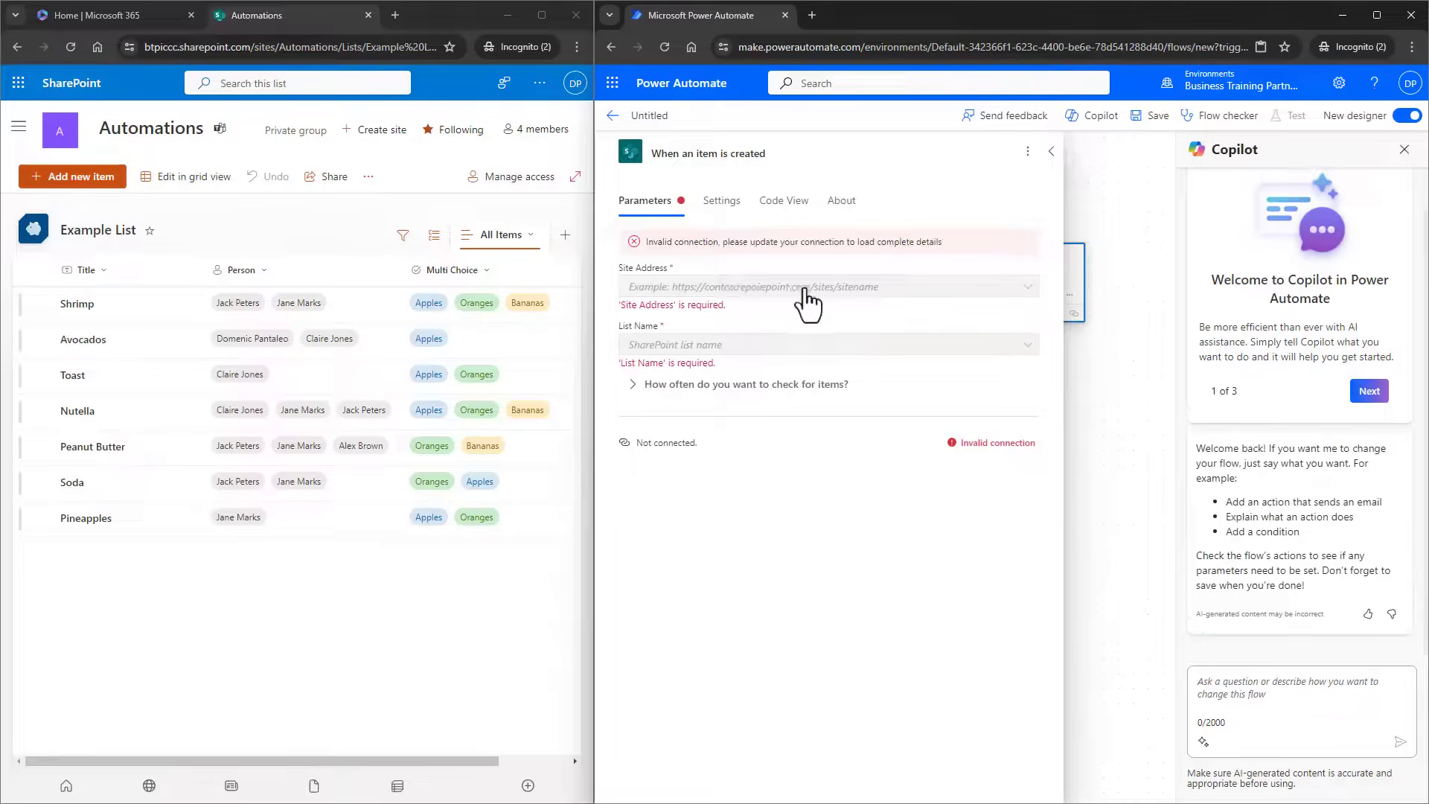
- Set the trigger's Site Address to Automations and List Name to Example List
left_click(992, 257)
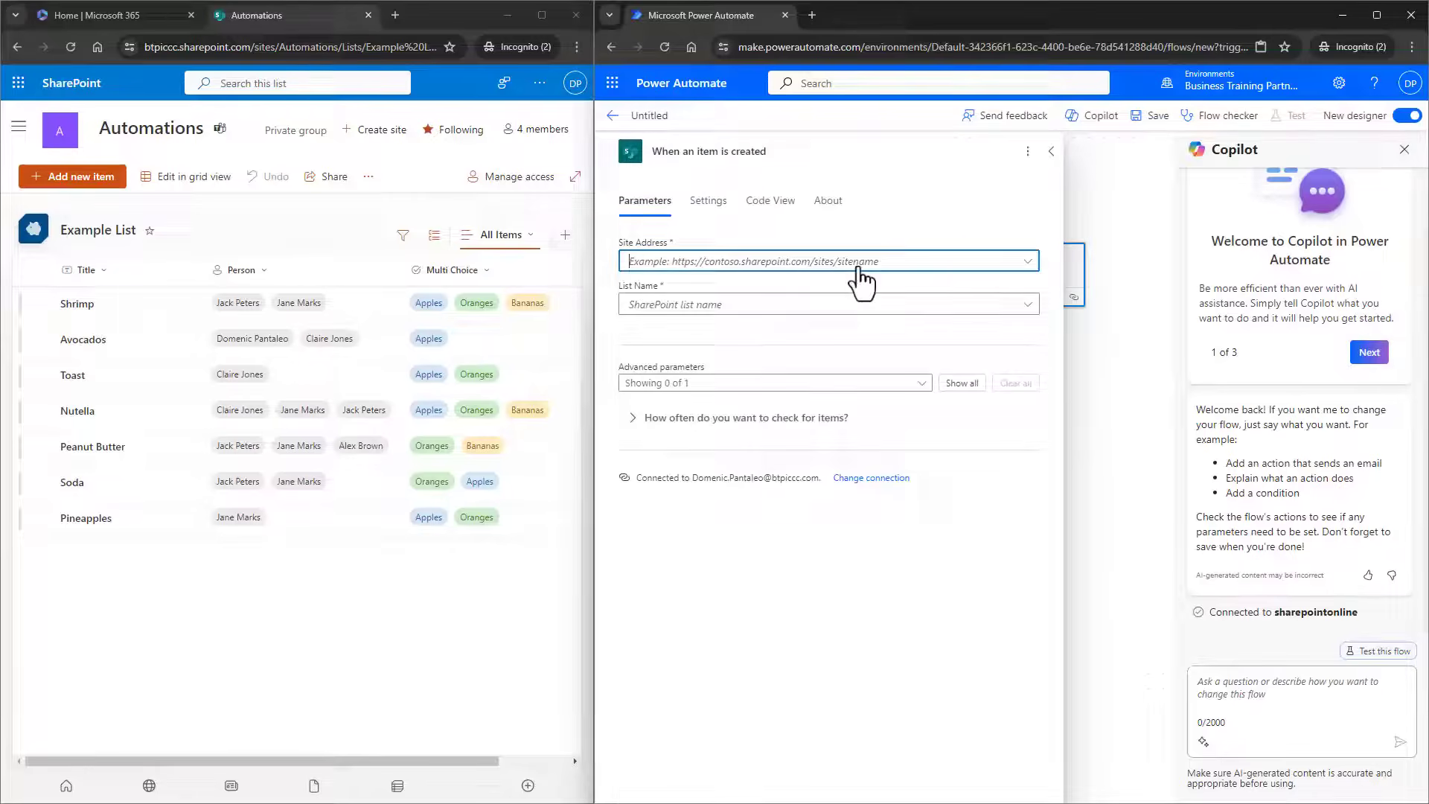
left_click(861, 266)
left_click(674, 283)
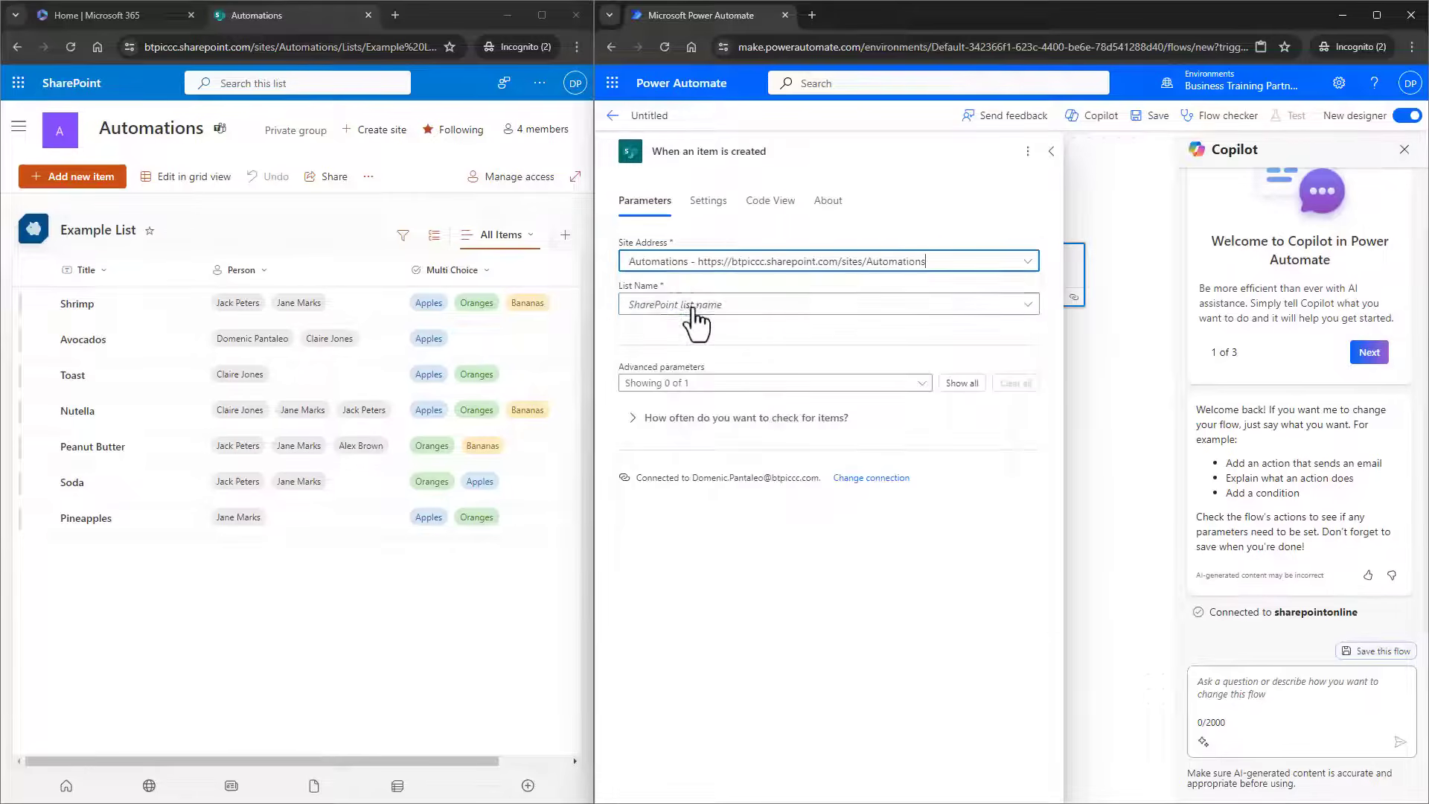
left_click(690, 305)
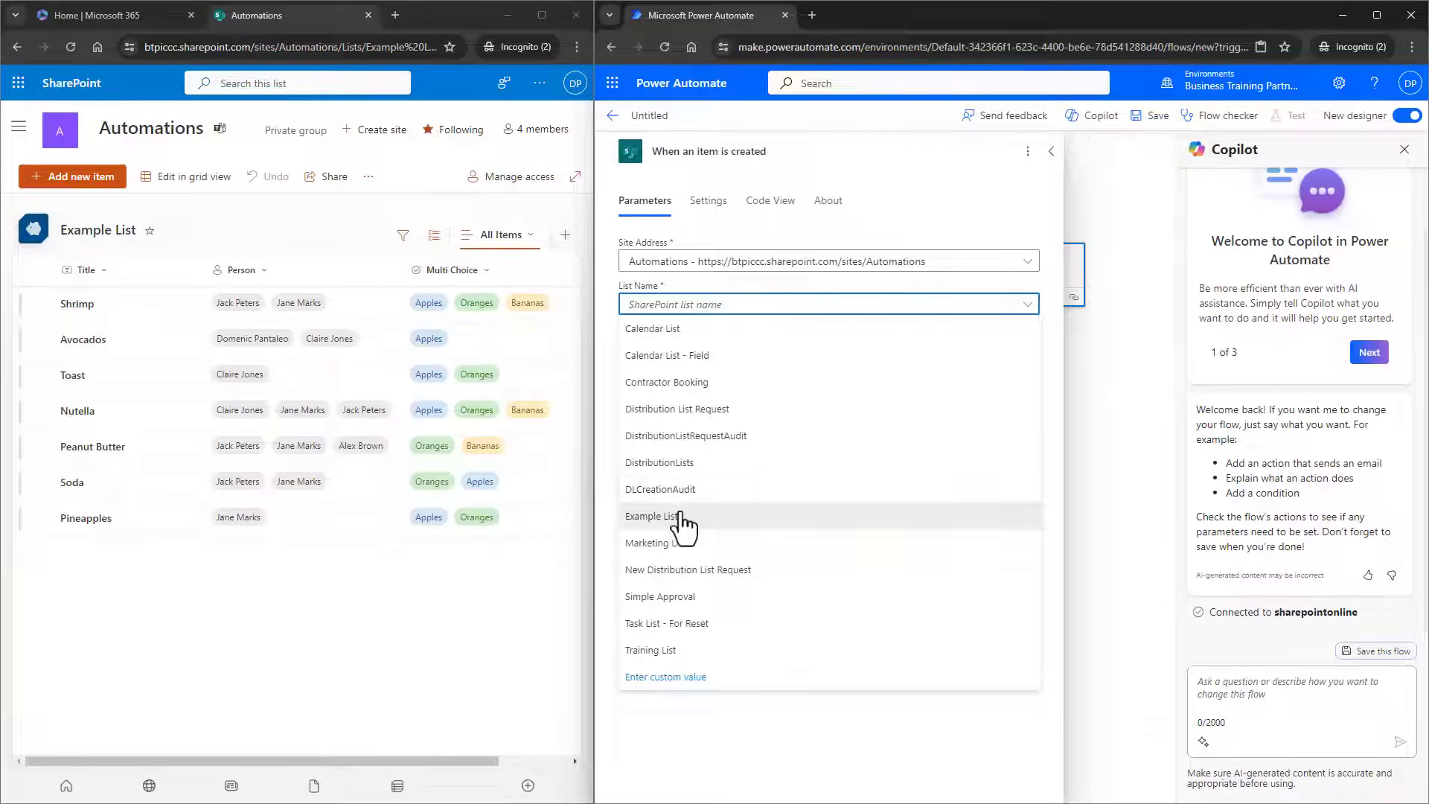
left_click(680, 518)
left_click(1051, 152)
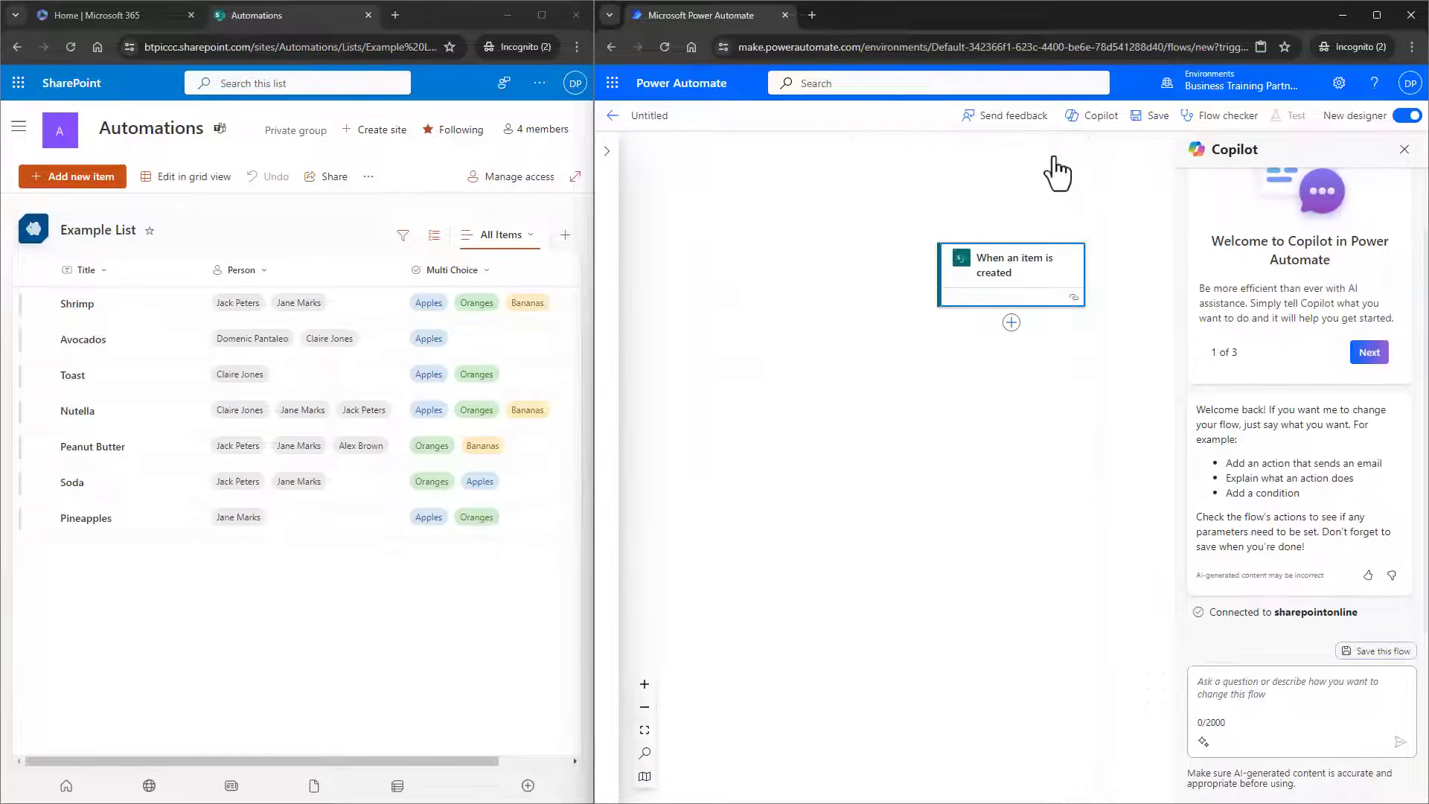
- Close Copilot and add a Compose action below the trigger
left_click(1404, 150)
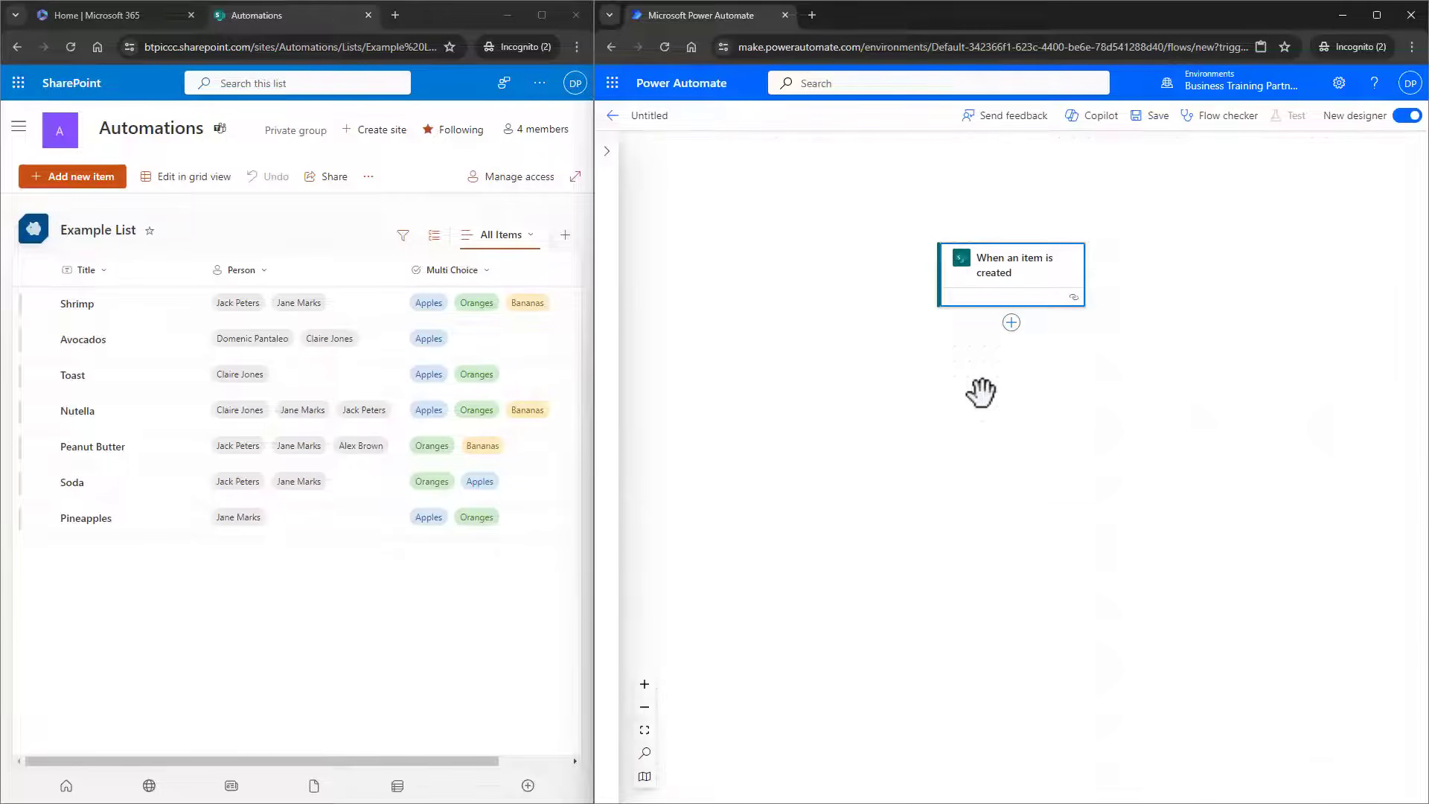
left_click(1010, 323)
left_click(1071, 320)
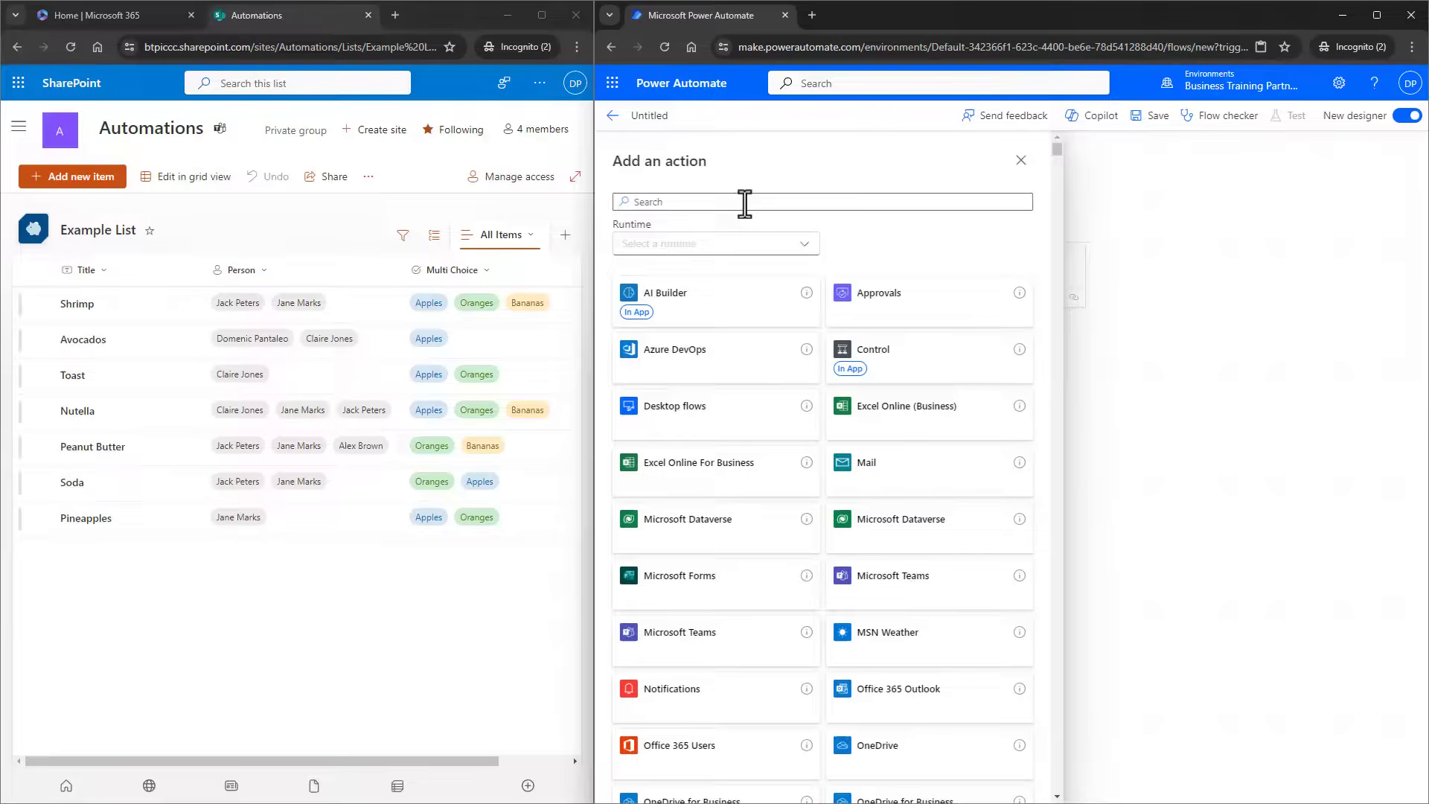
left_click(744, 202)
type("compose")
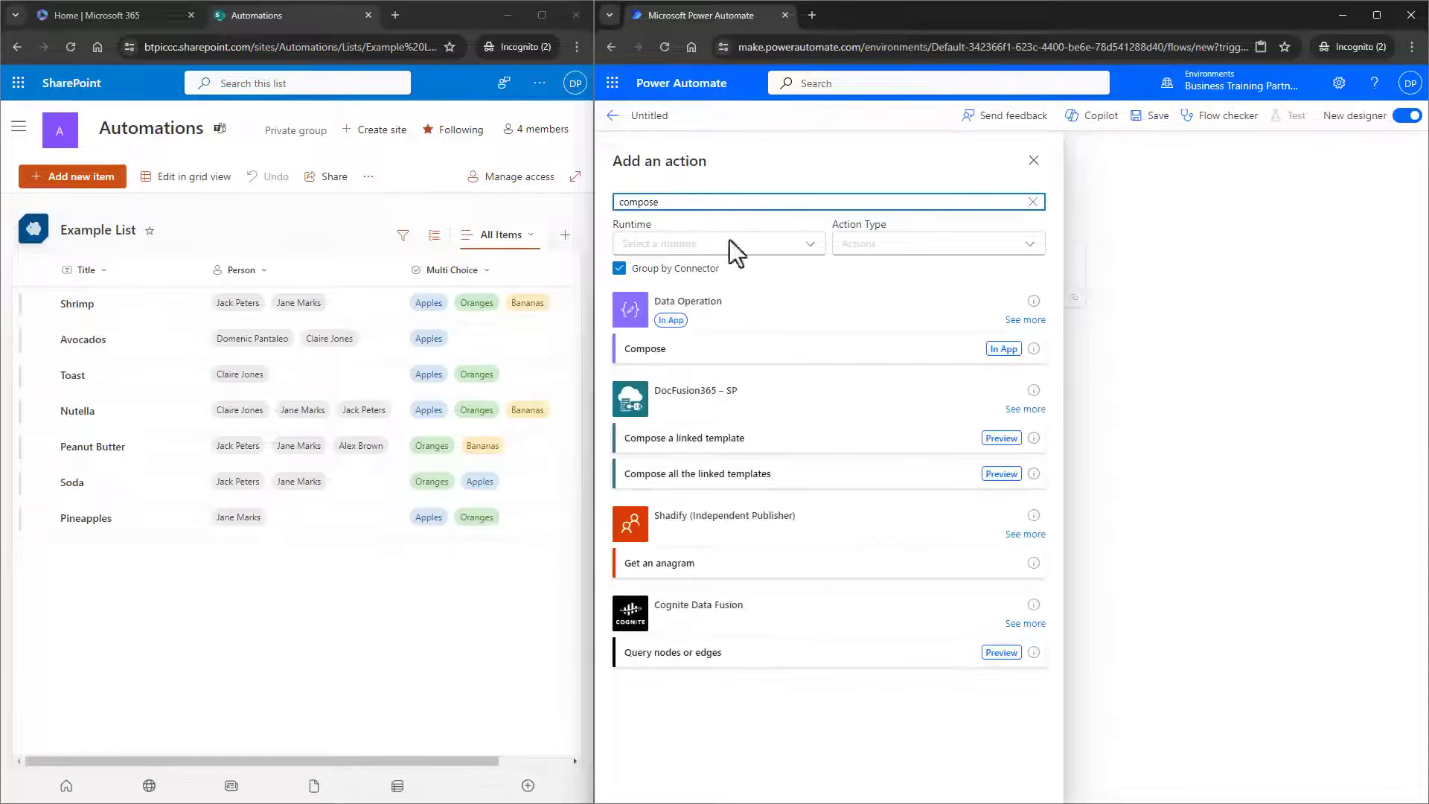
left_click(655, 415)
- Set the Compose input to the Multi Choice field and rename it 'Get Choice Column Value'
left_click(702, 267)
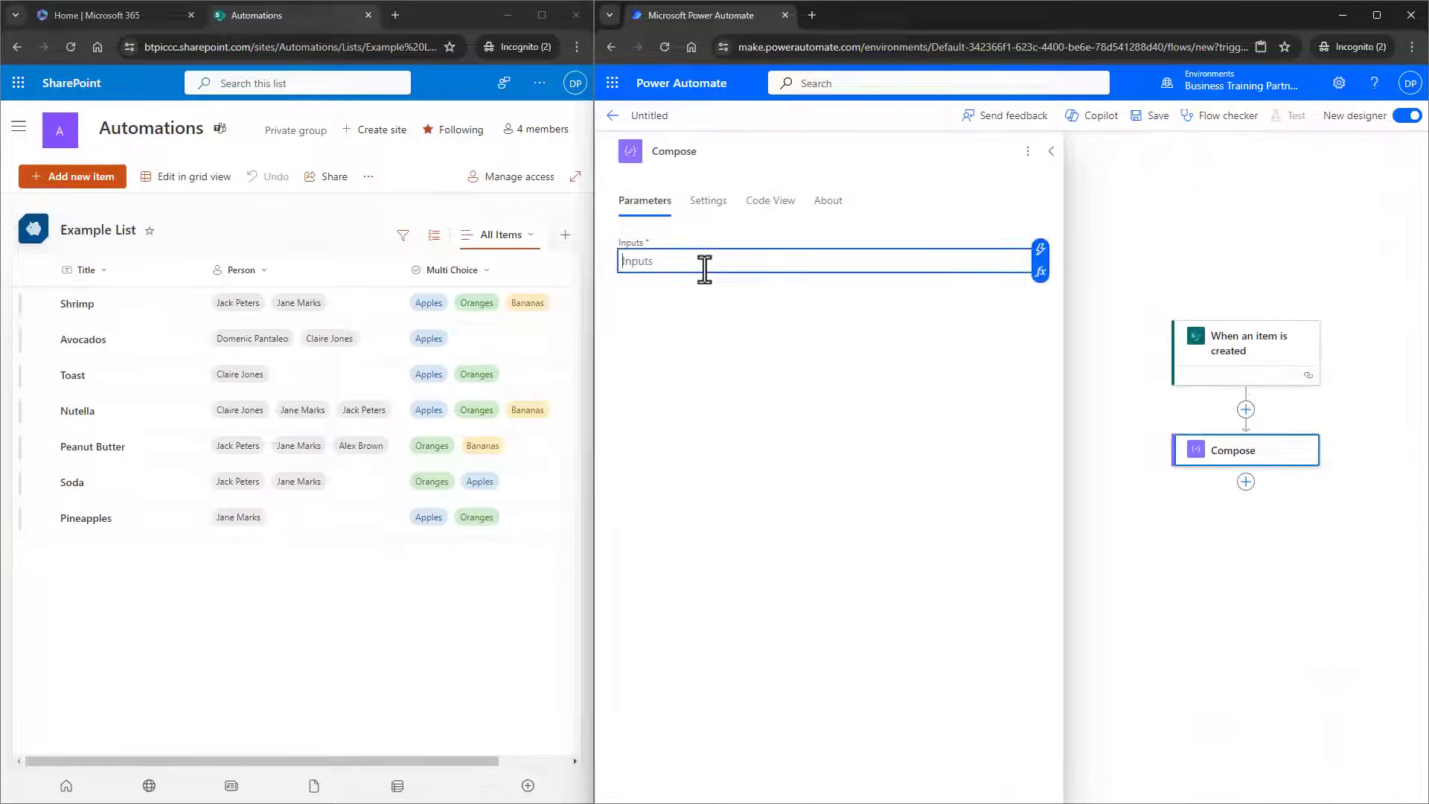
left_click(1032, 257)
left_click(1313, 326)
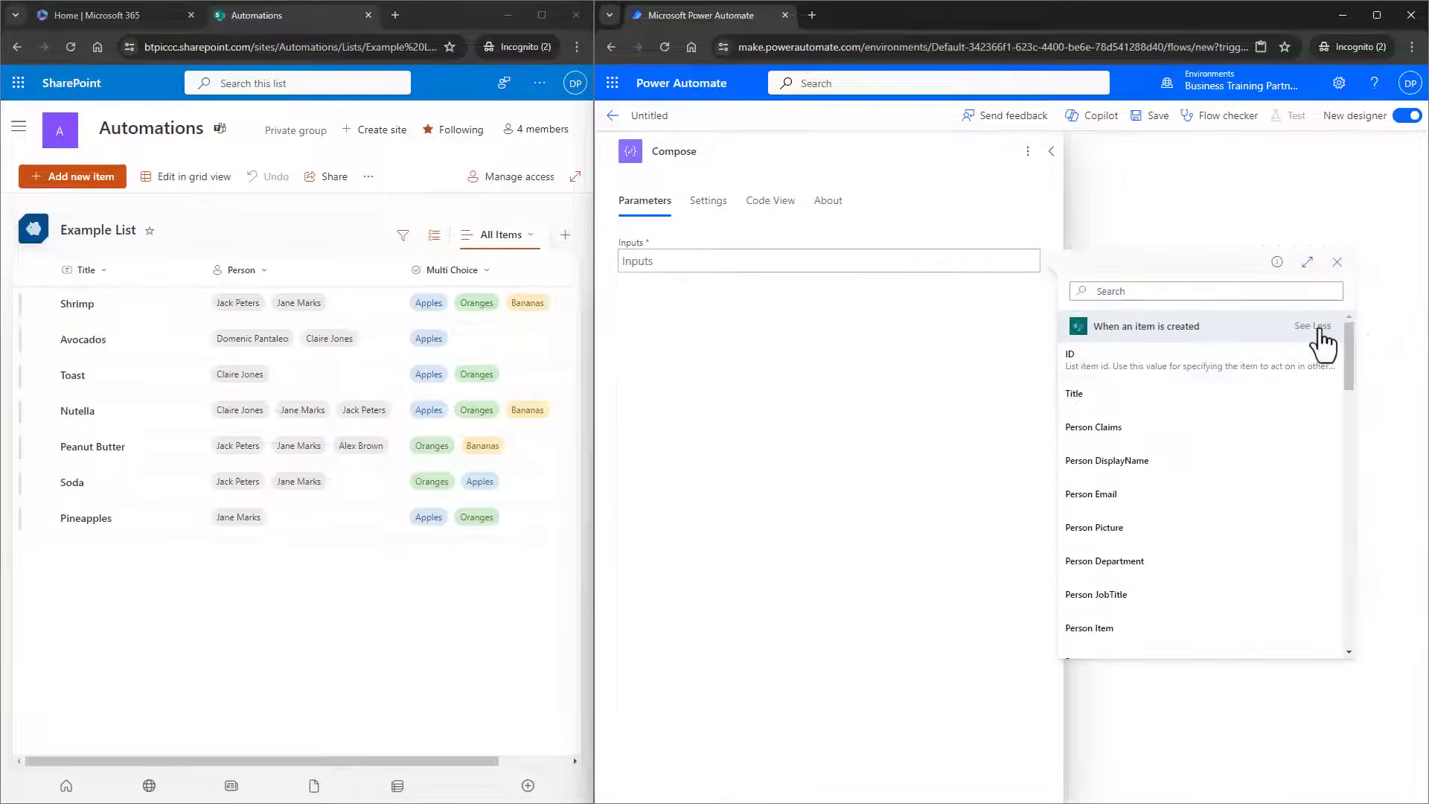
scroll(1222, 492, "down", 5)
scroll(1204, 495, "up", 1)
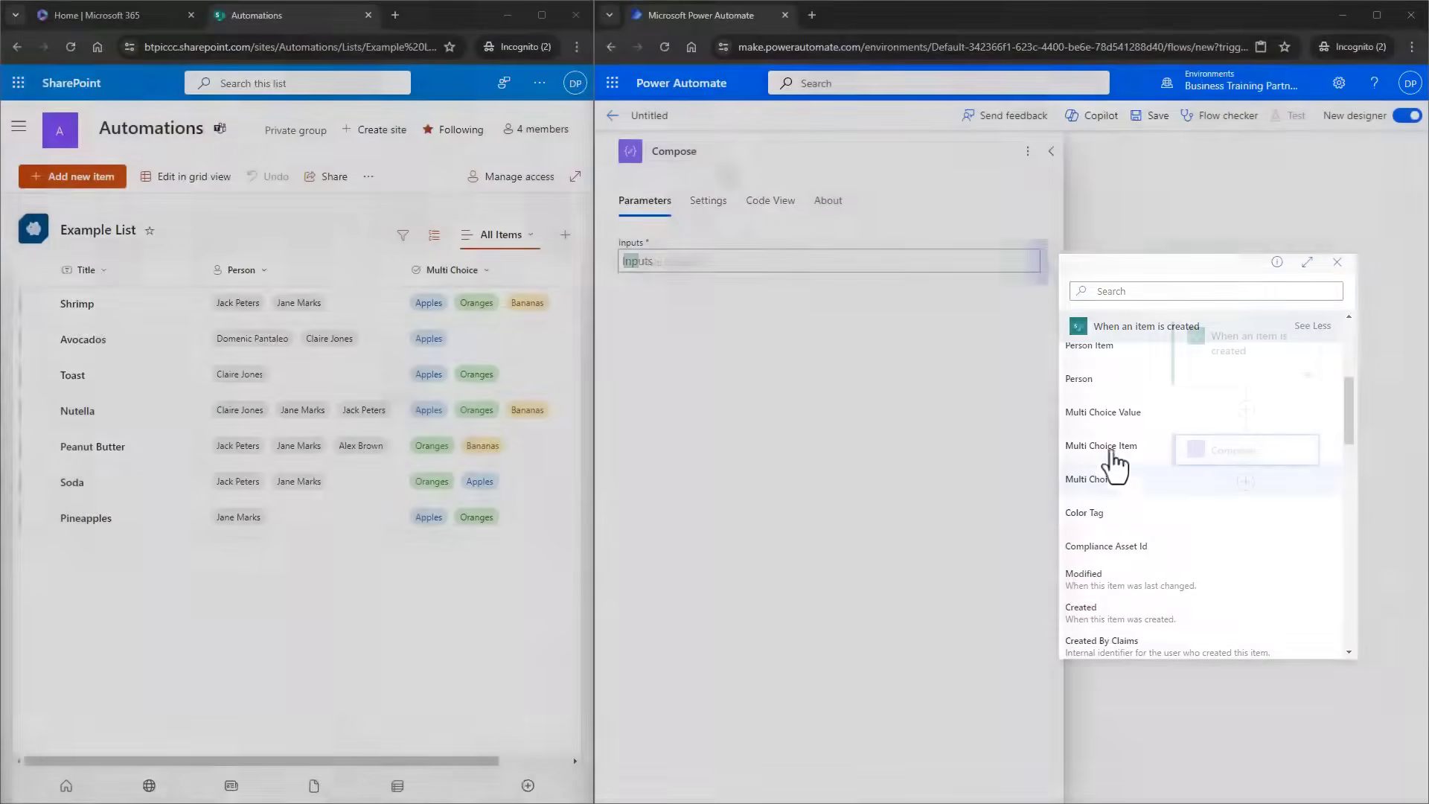
left_click(1102, 479)
left_click(722, 151)
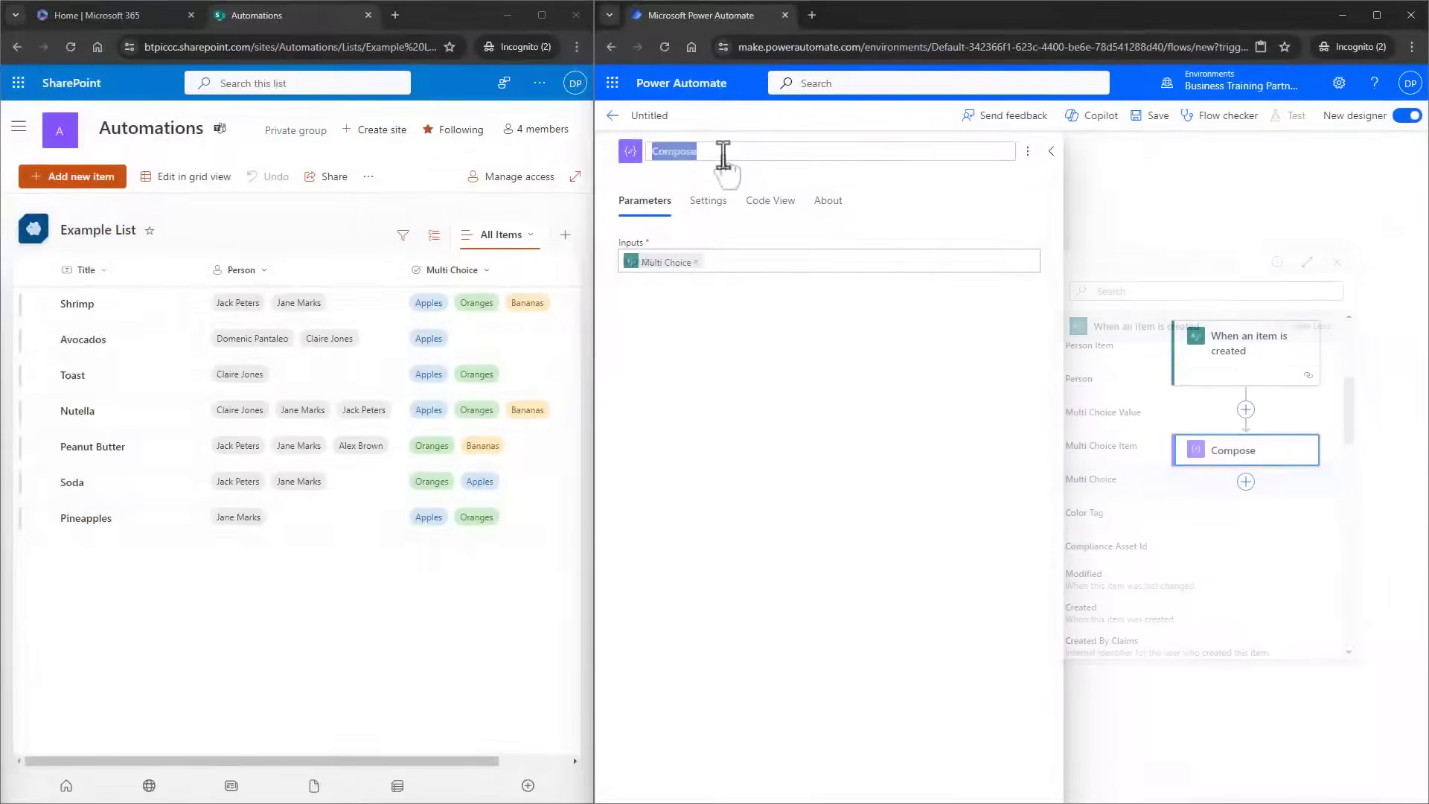
type("Get Choice Colum")
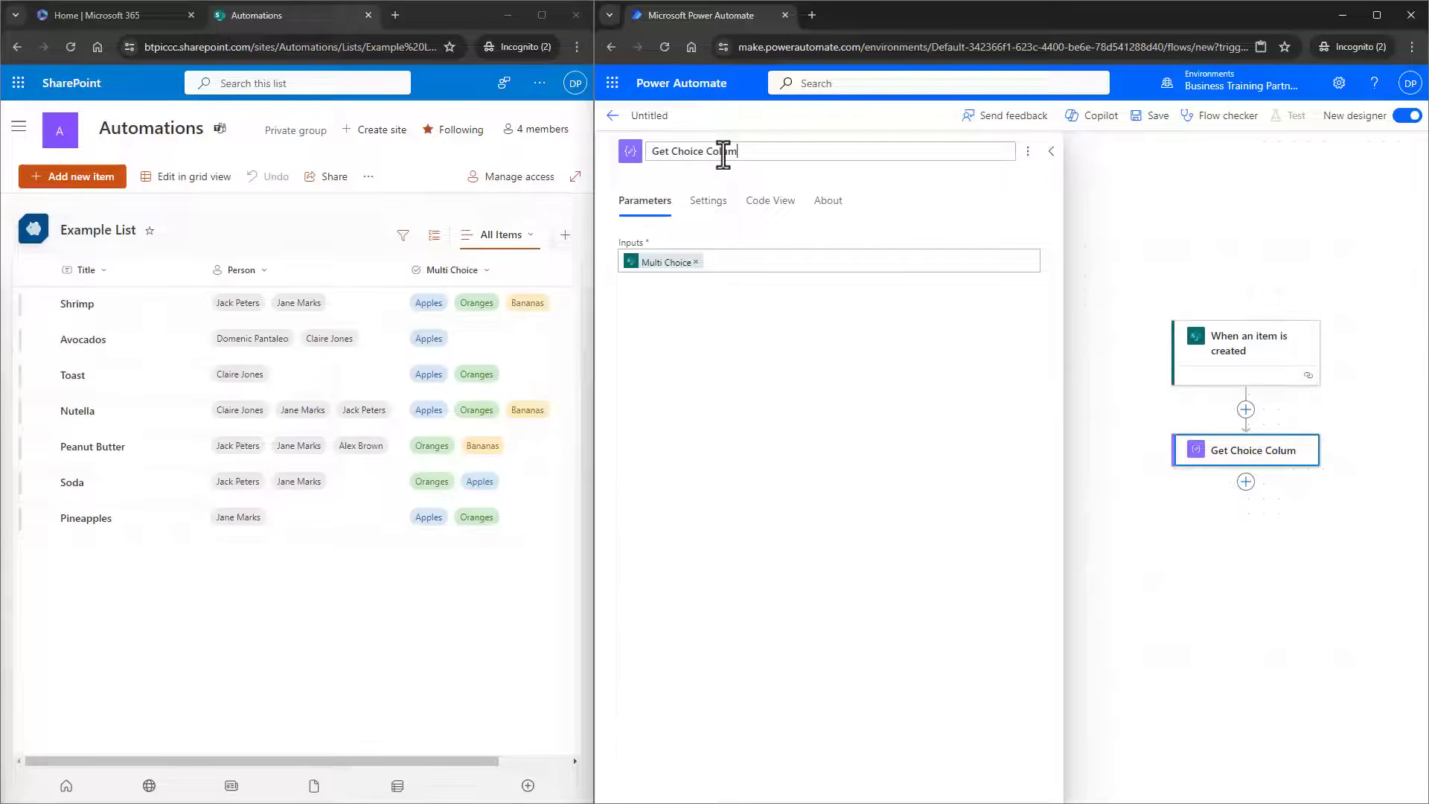
type("n Value")
key("Return")
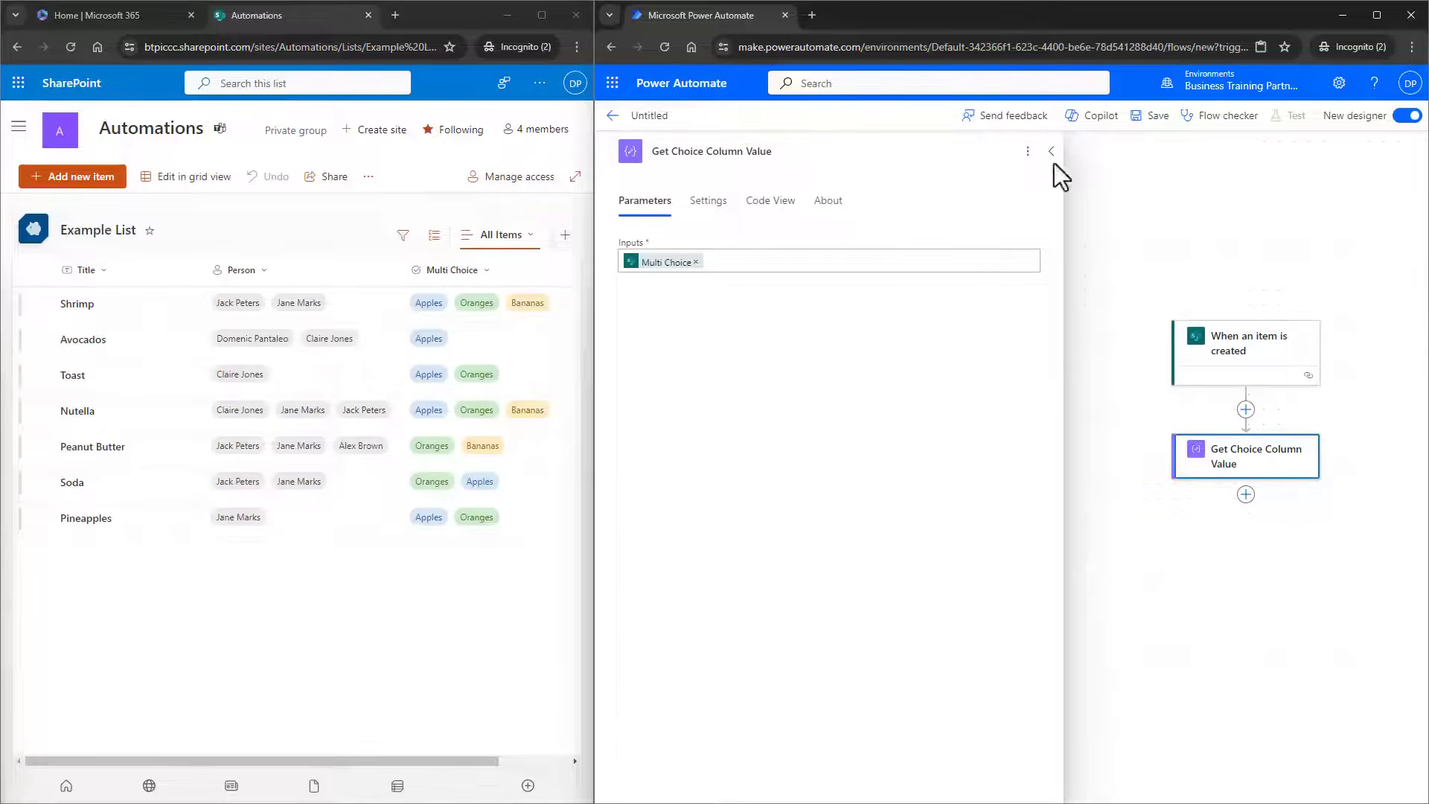
- Save the flow and run a manual test that waits for the trigger
left_click(1152, 116)
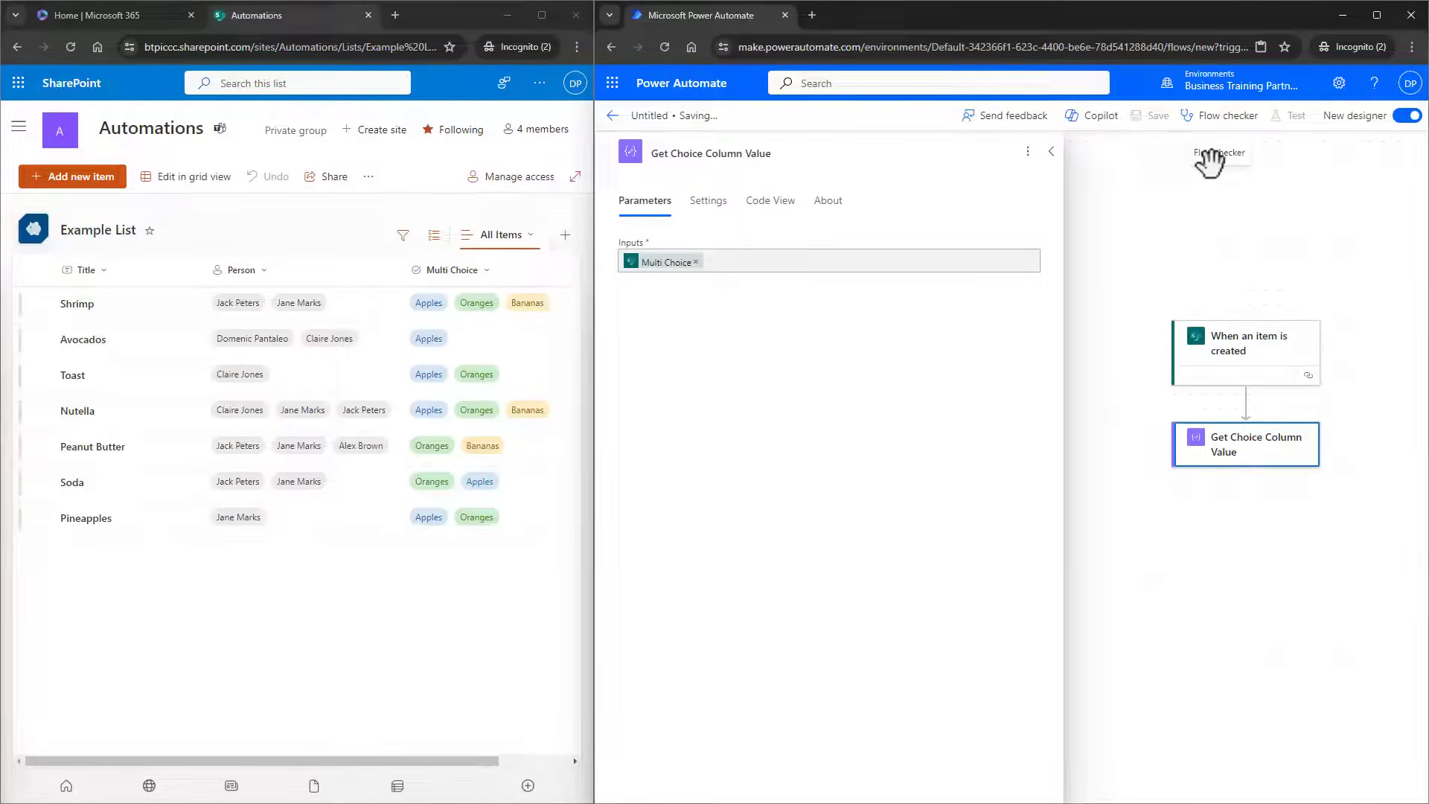
left_click(1291, 119)
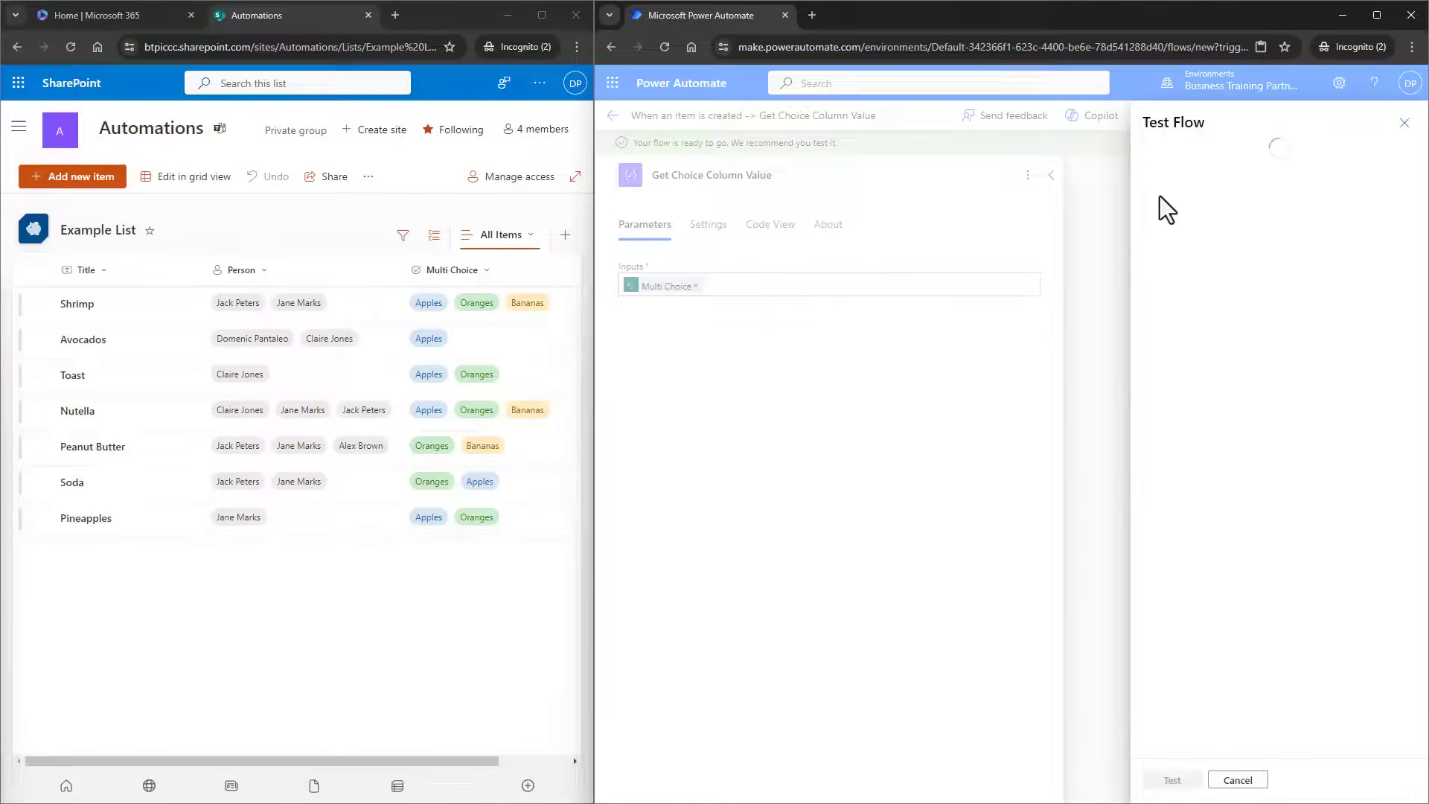
left_click(1188, 164)
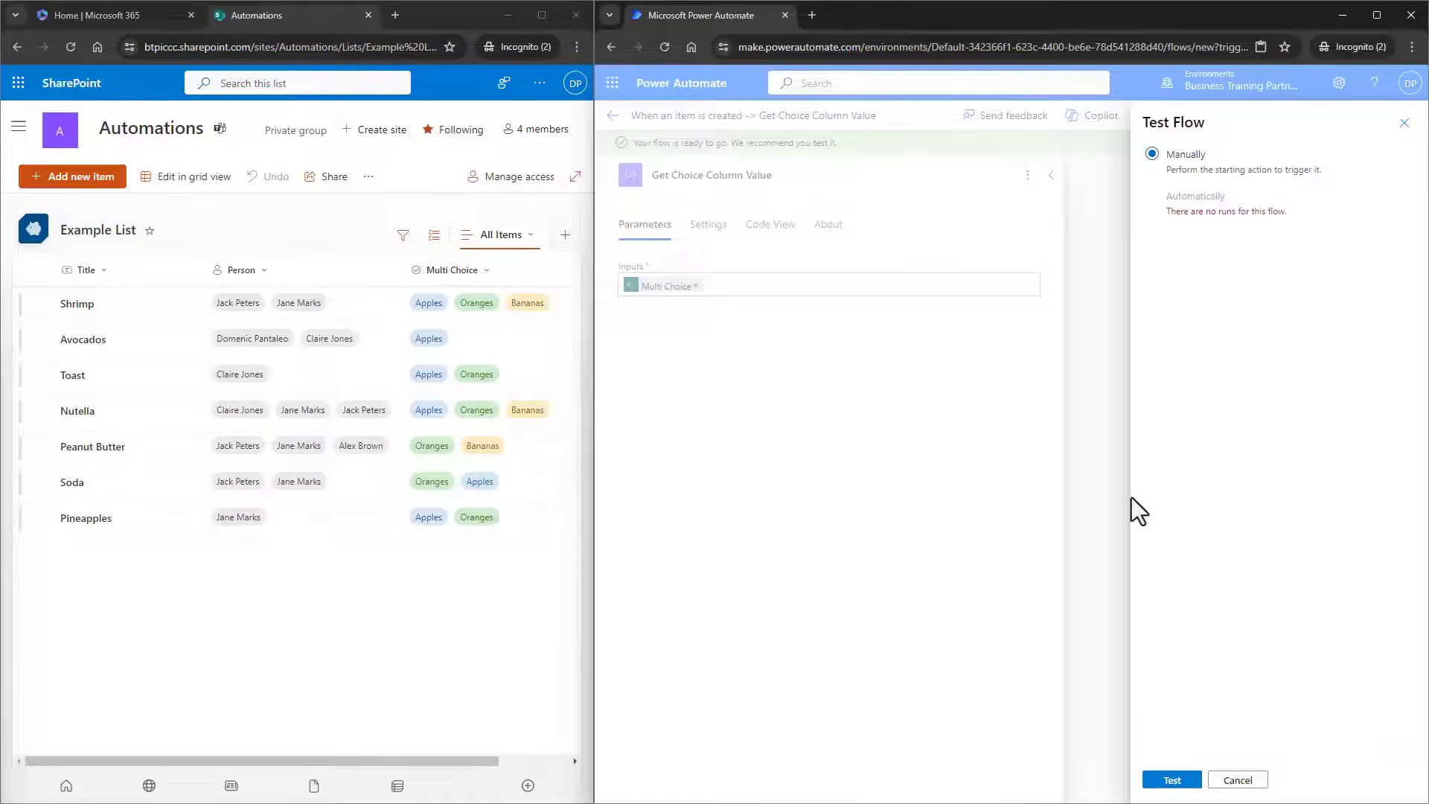
left_click(1166, 779)
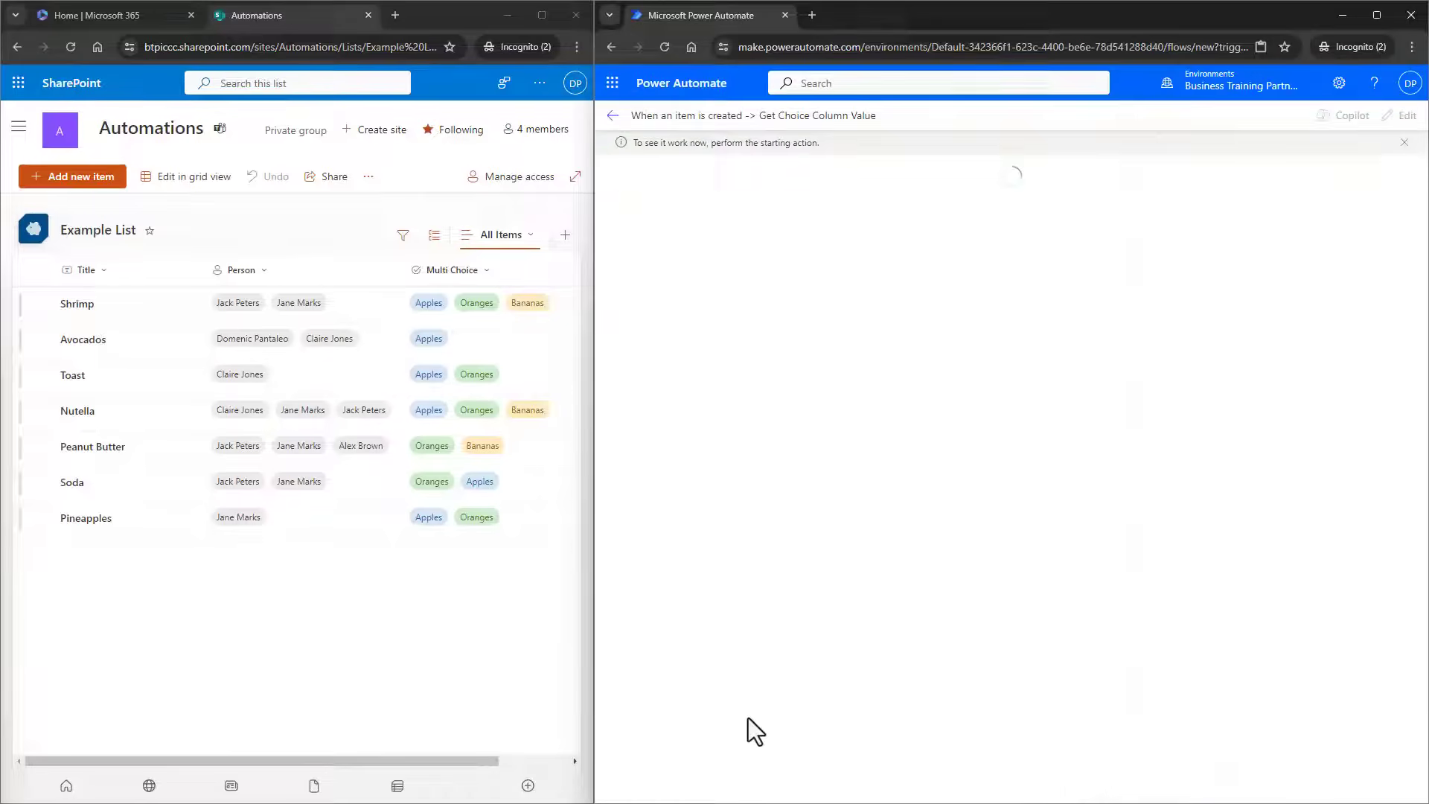
- Start a new Example List item titled 'Tomato' and assign the suggested person
left_click(68, 179)
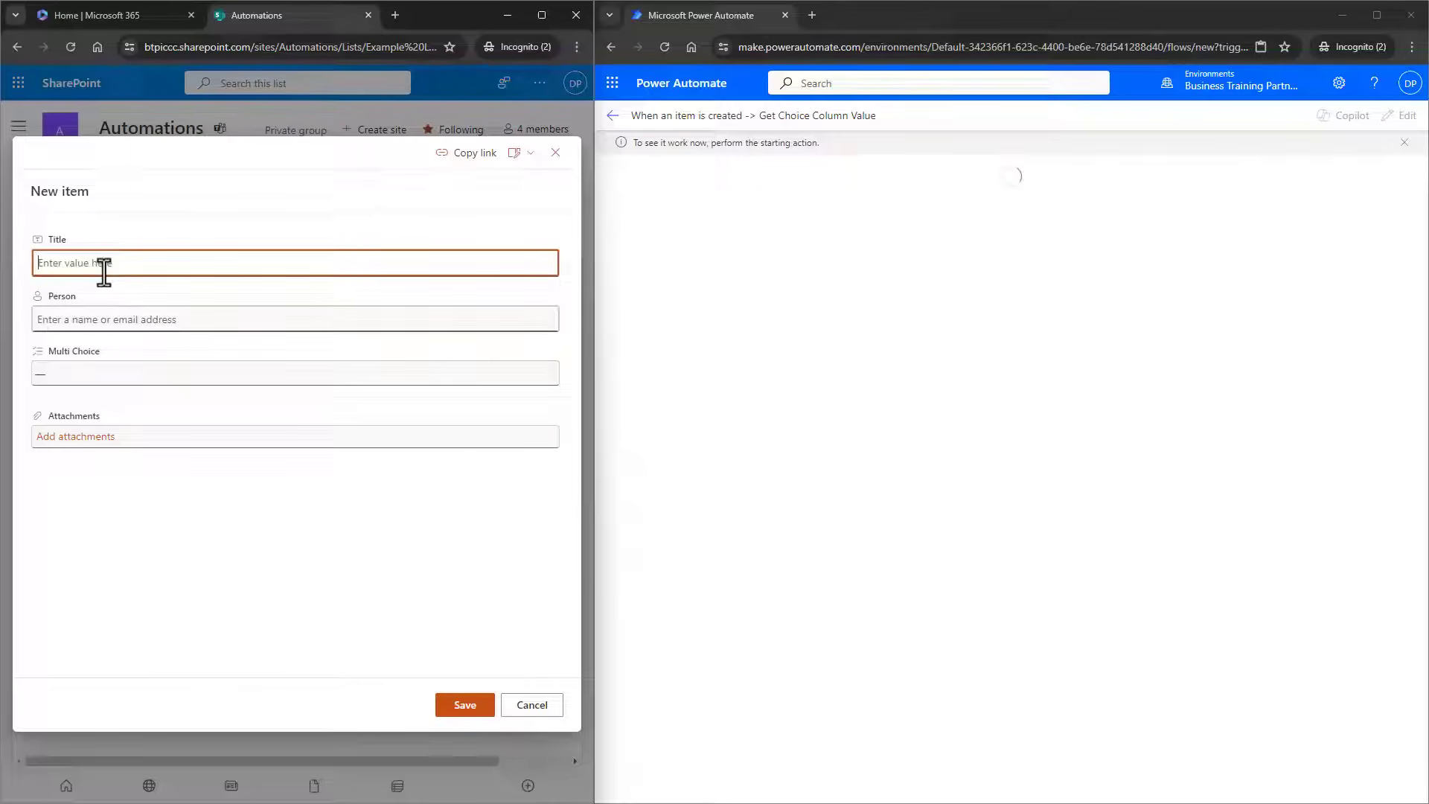
type("Tomato")
key("Tab")
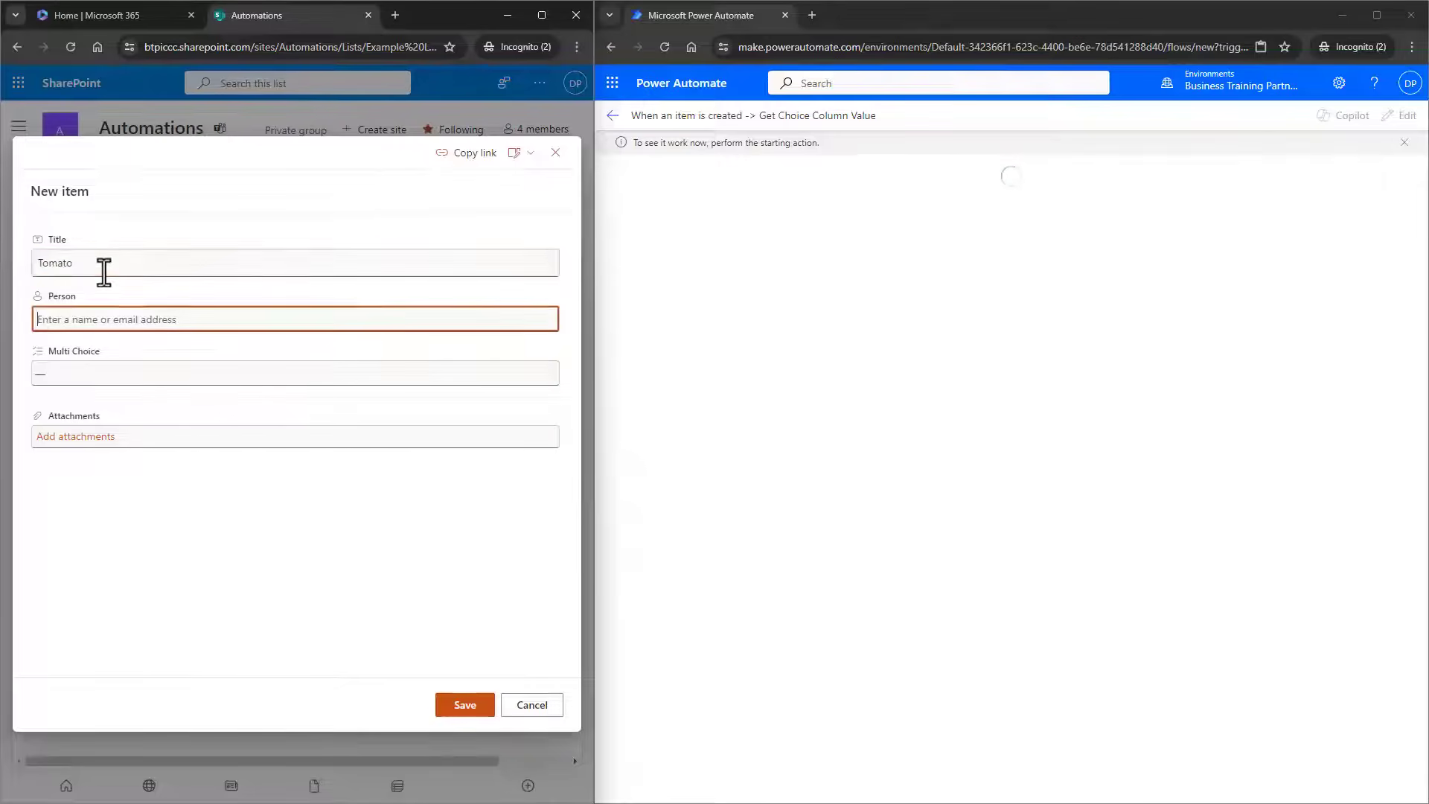
type("jack")
key("Return")
- Select Apples, Oranges and Bananas in Multi Choice and save the item
key("Tab")
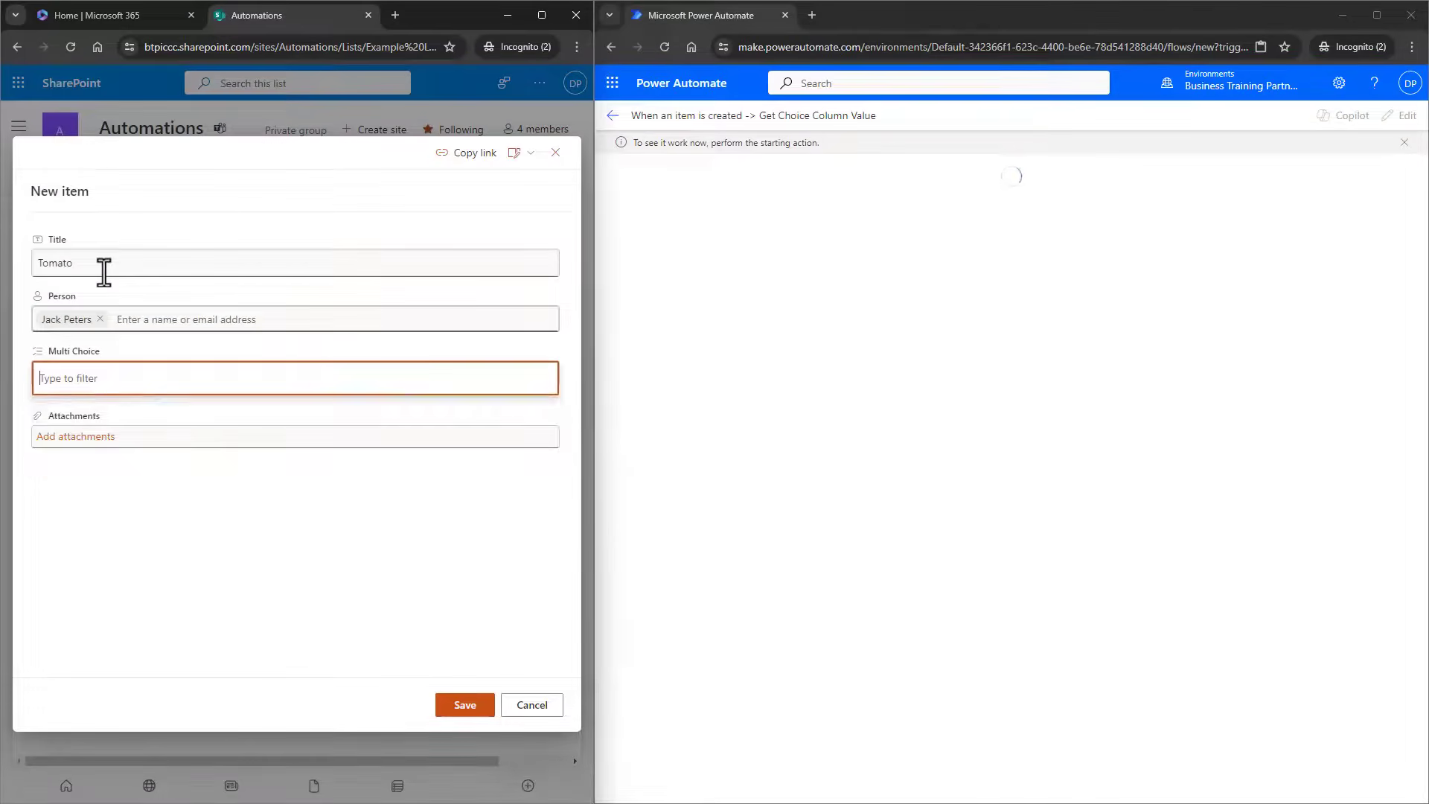
left_click(59, 412)
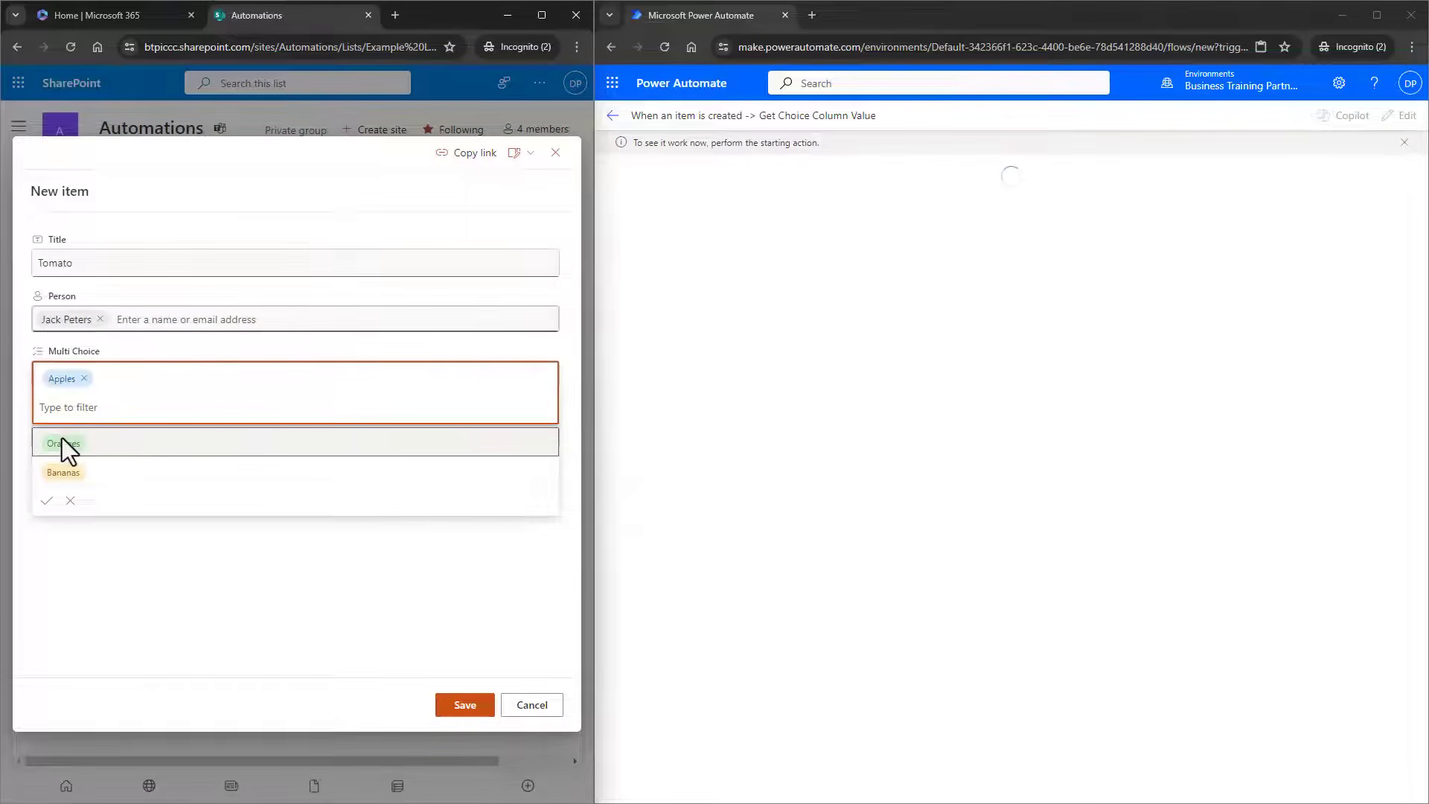
left_click(61, 438)
left_click(63, 440)
left_click(47, 443)
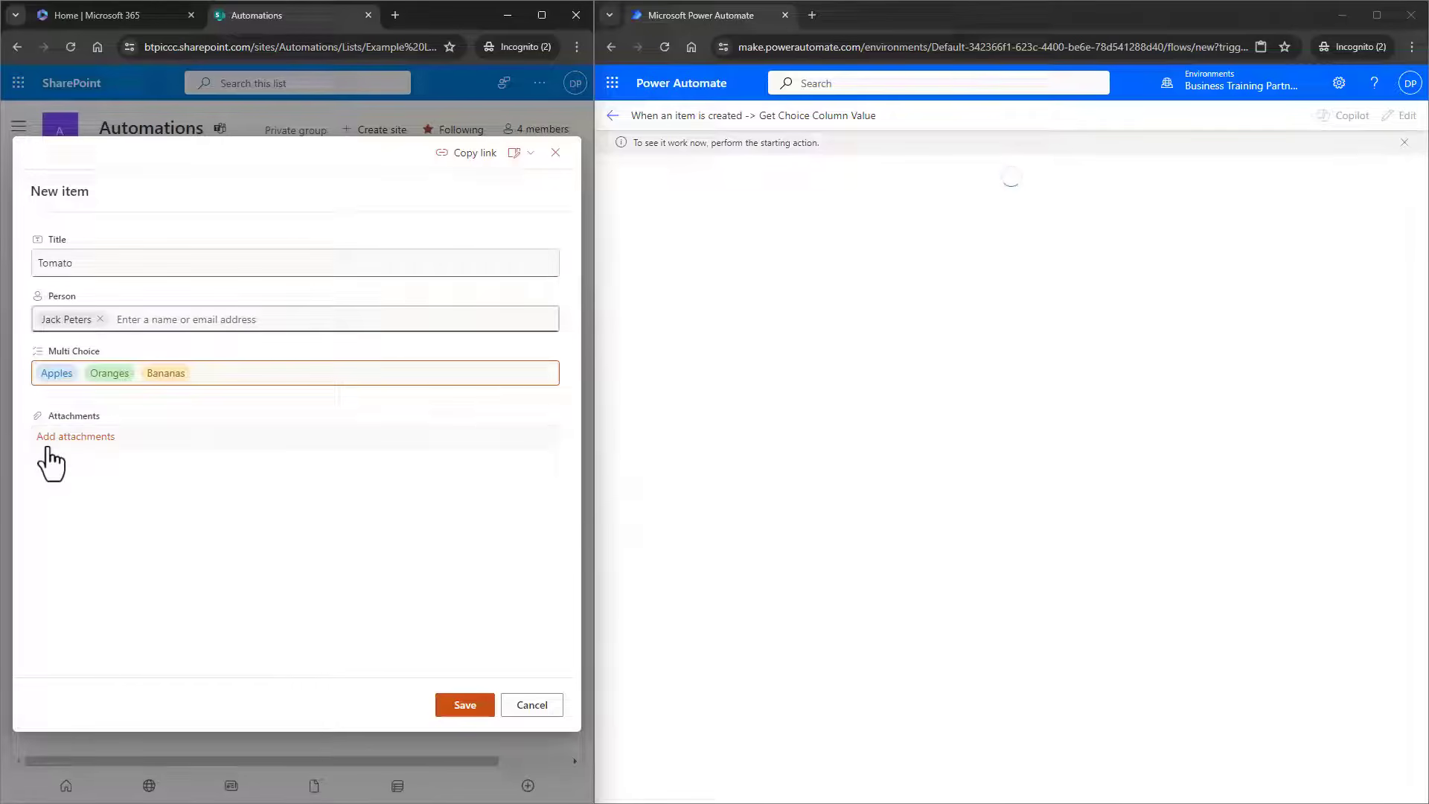
left_click(477, 707)
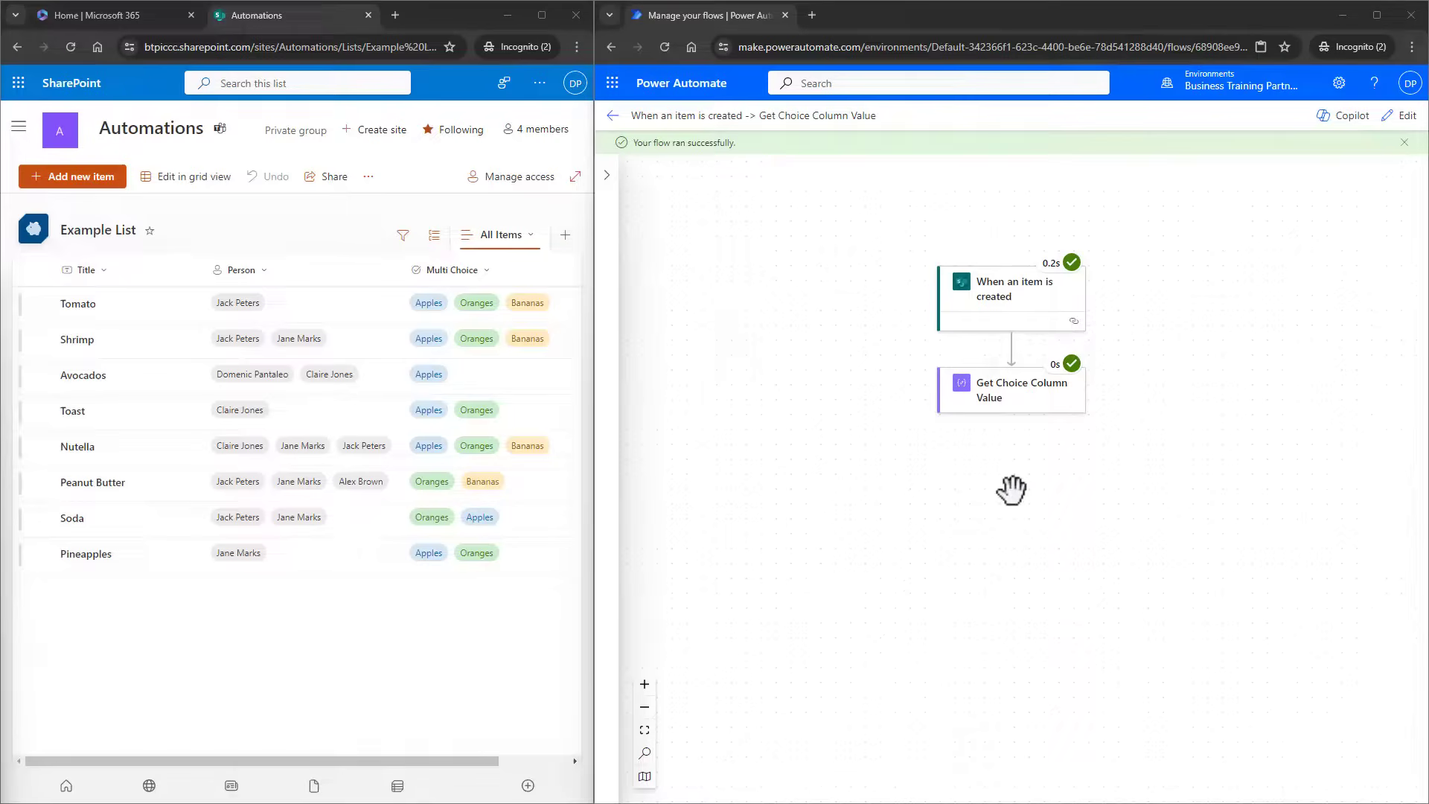
- Check that Get Choice Column Value's raw outputs list Apples, Oranges and Bananas, then reopen the flow for editing
left_click(1005, 405)
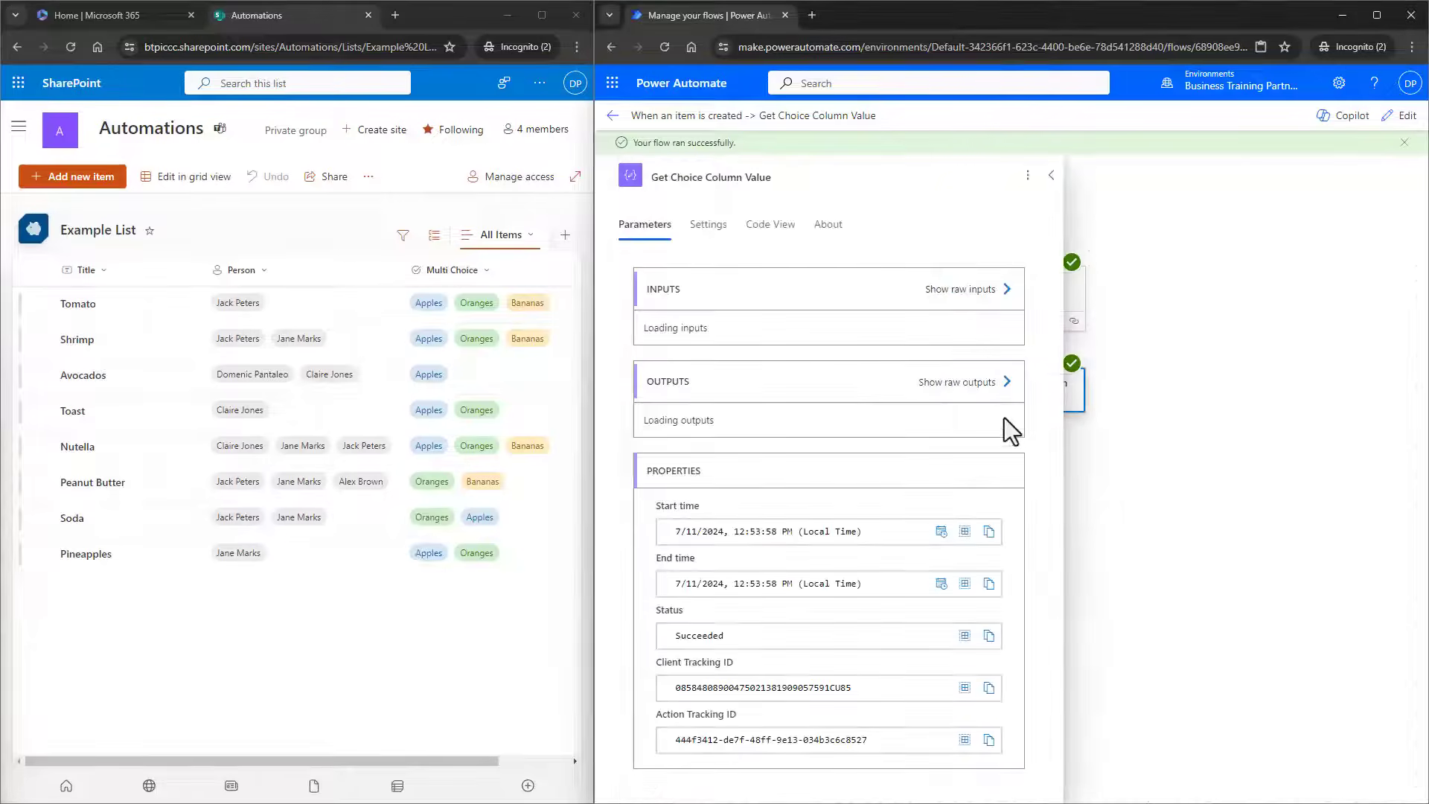
scroll(813, 522, "down", 1)
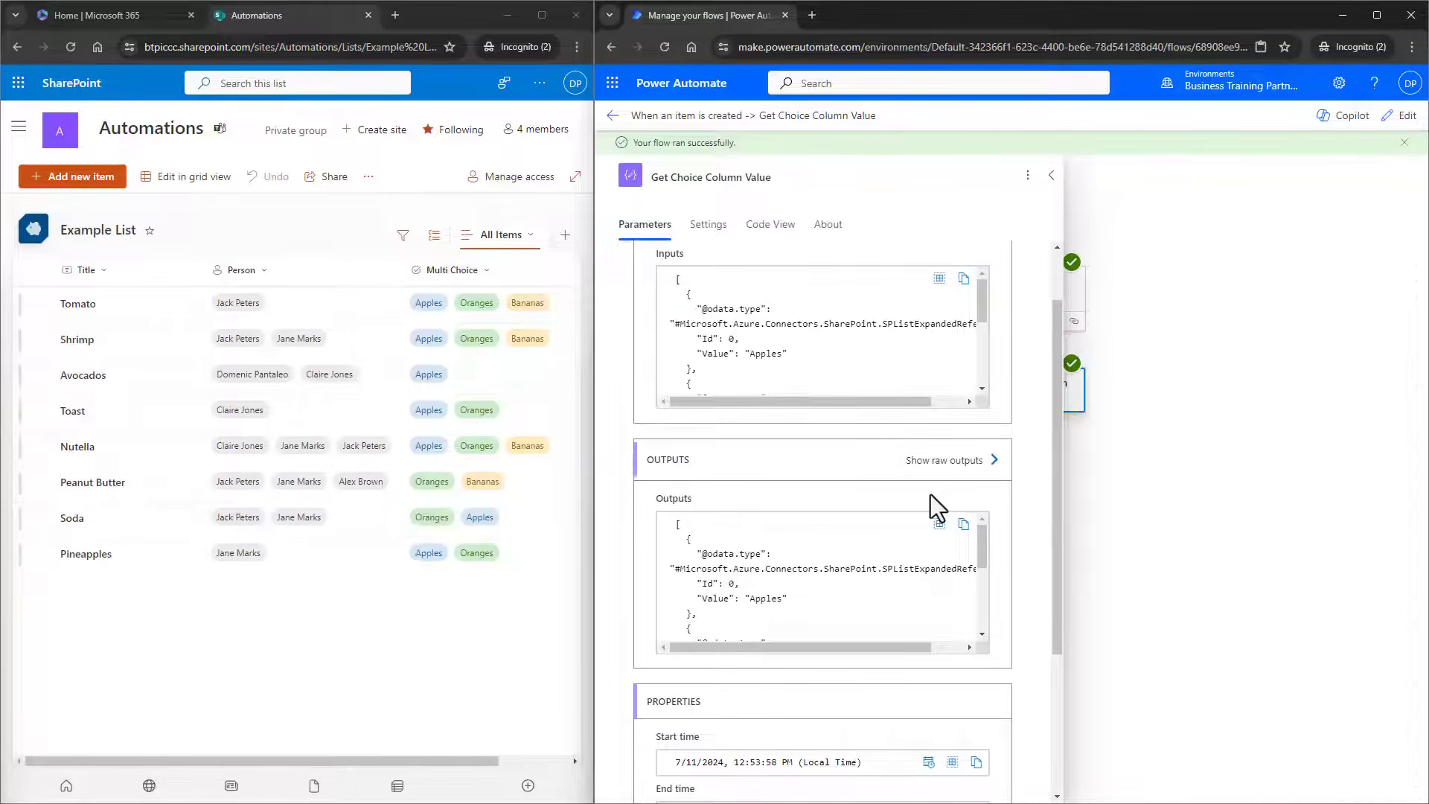
left_click(973, 464)
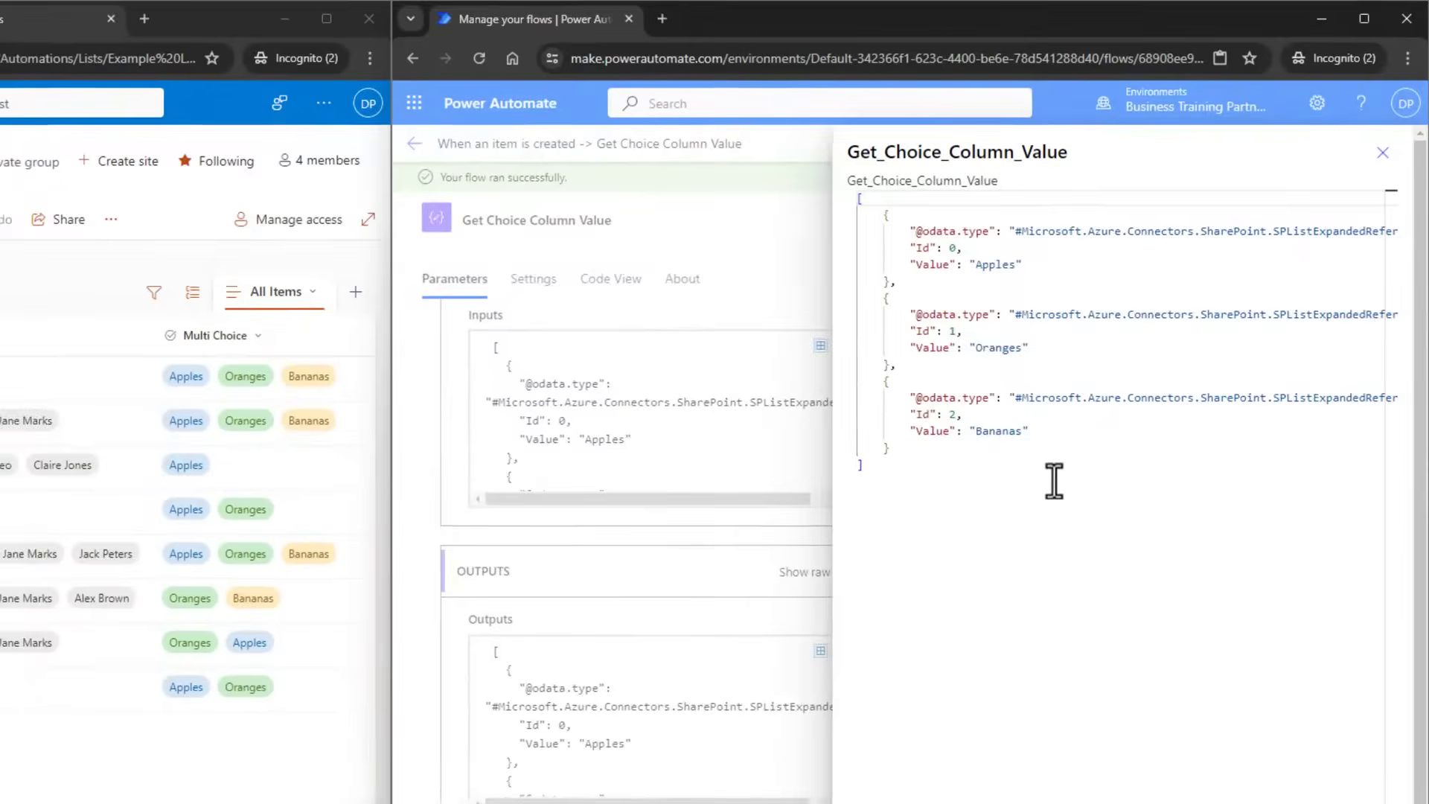
left_click_drag(1013, 266, 968, 268)
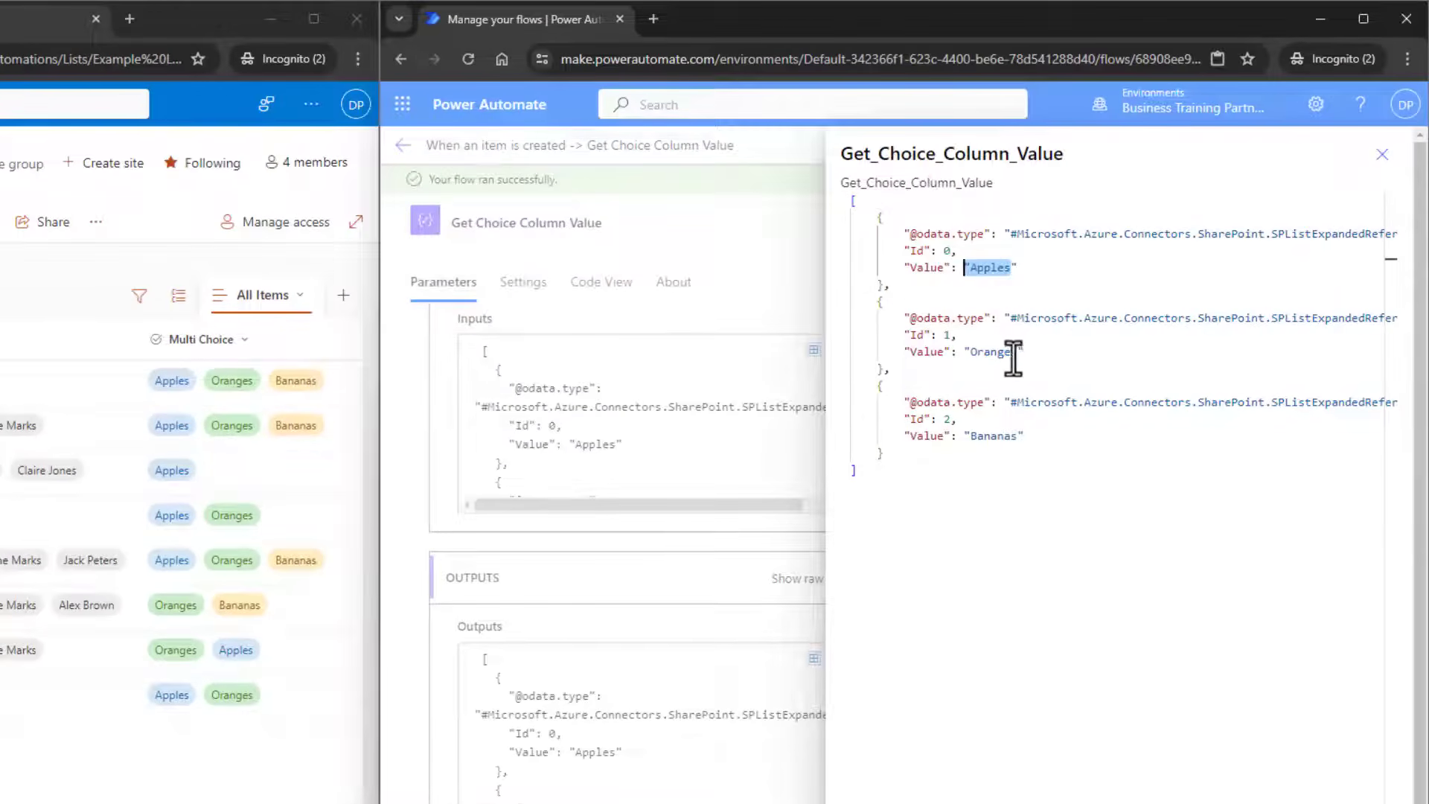
left_click_drag(1015, 353, 971, 353)
left_click_drag(1017, 436, 970, 436)
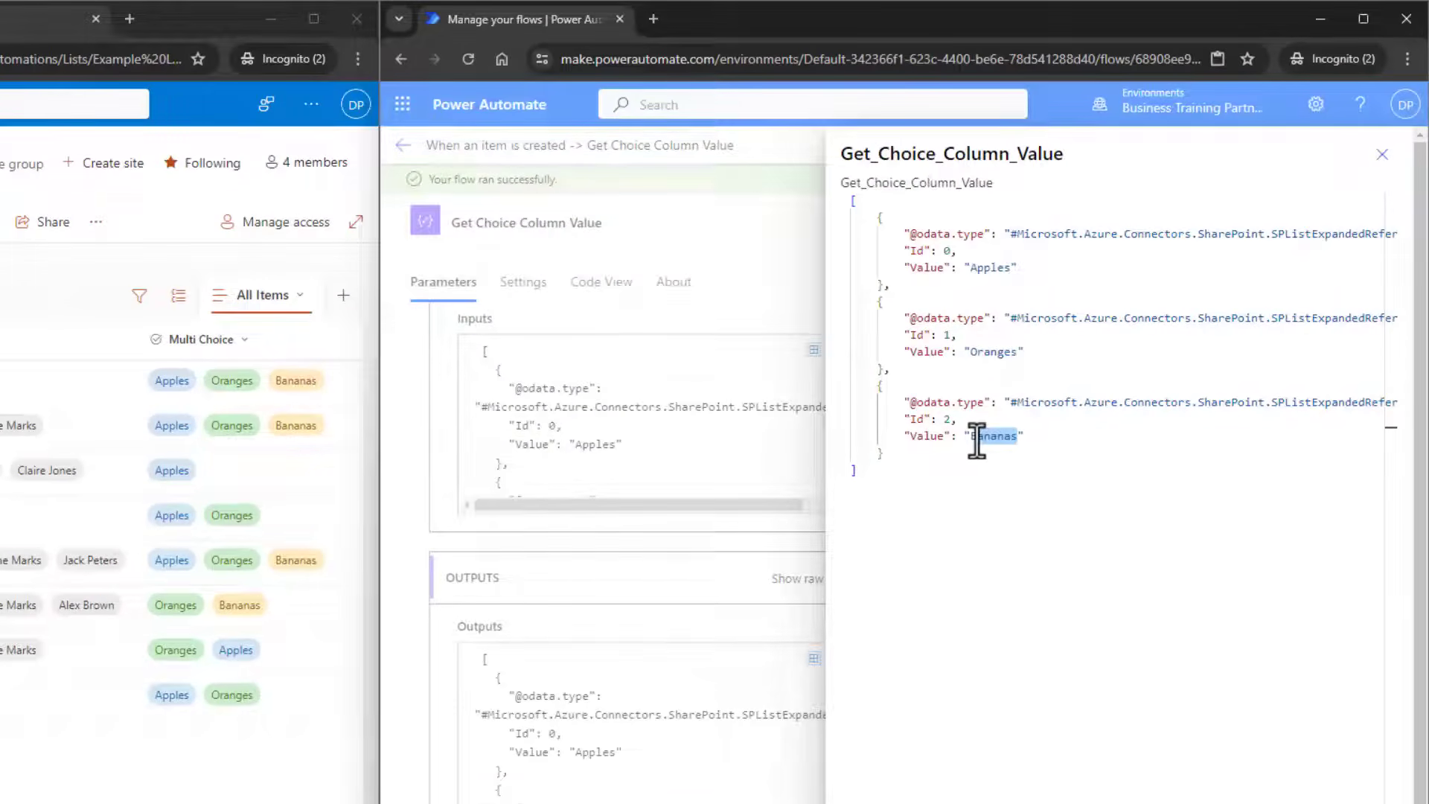
left_click(1382, 154)
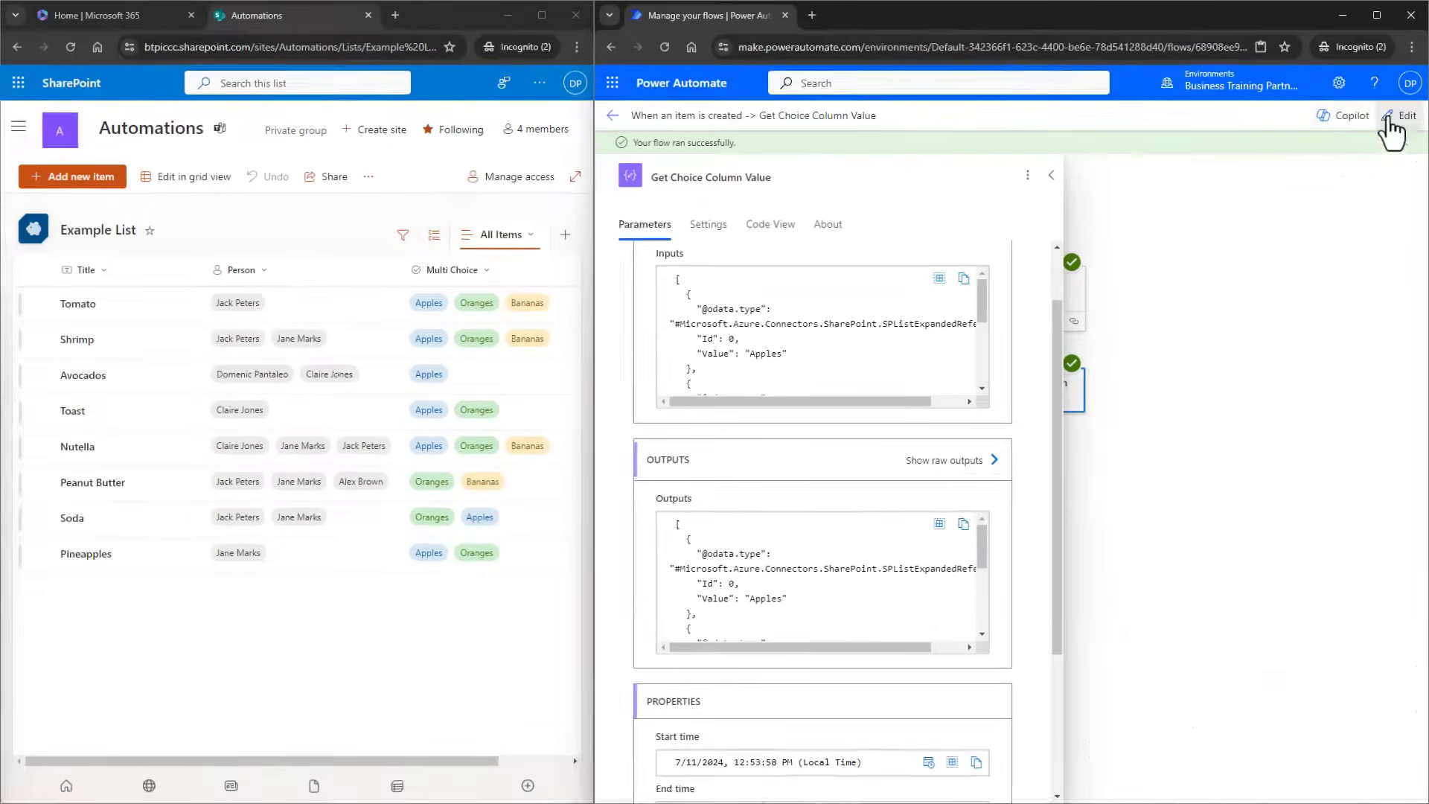
left_click(1389, 119)
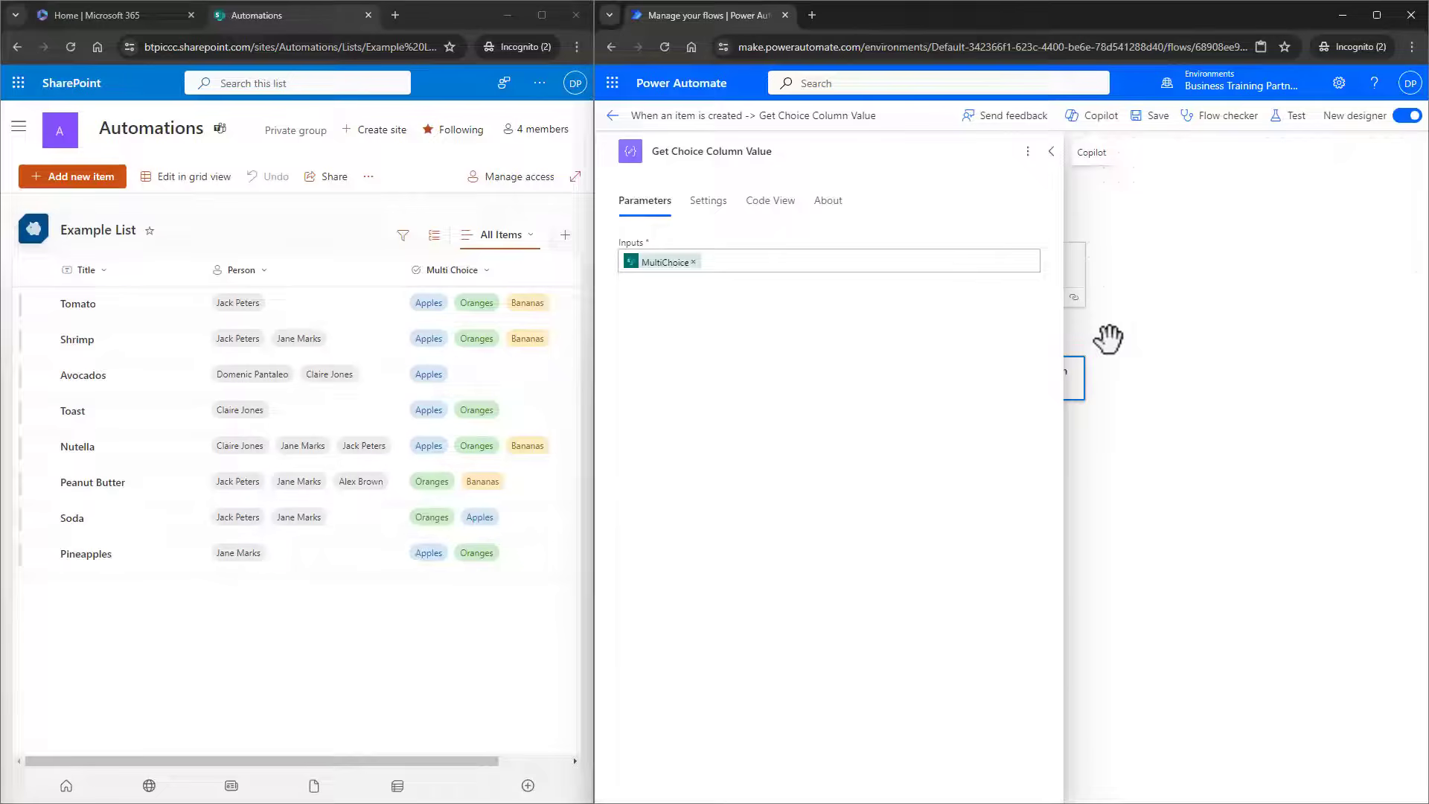
- Add a Data Operation Select action after Get Choice Column Value
left_click(1051, 149)
left_click(1011, 414)
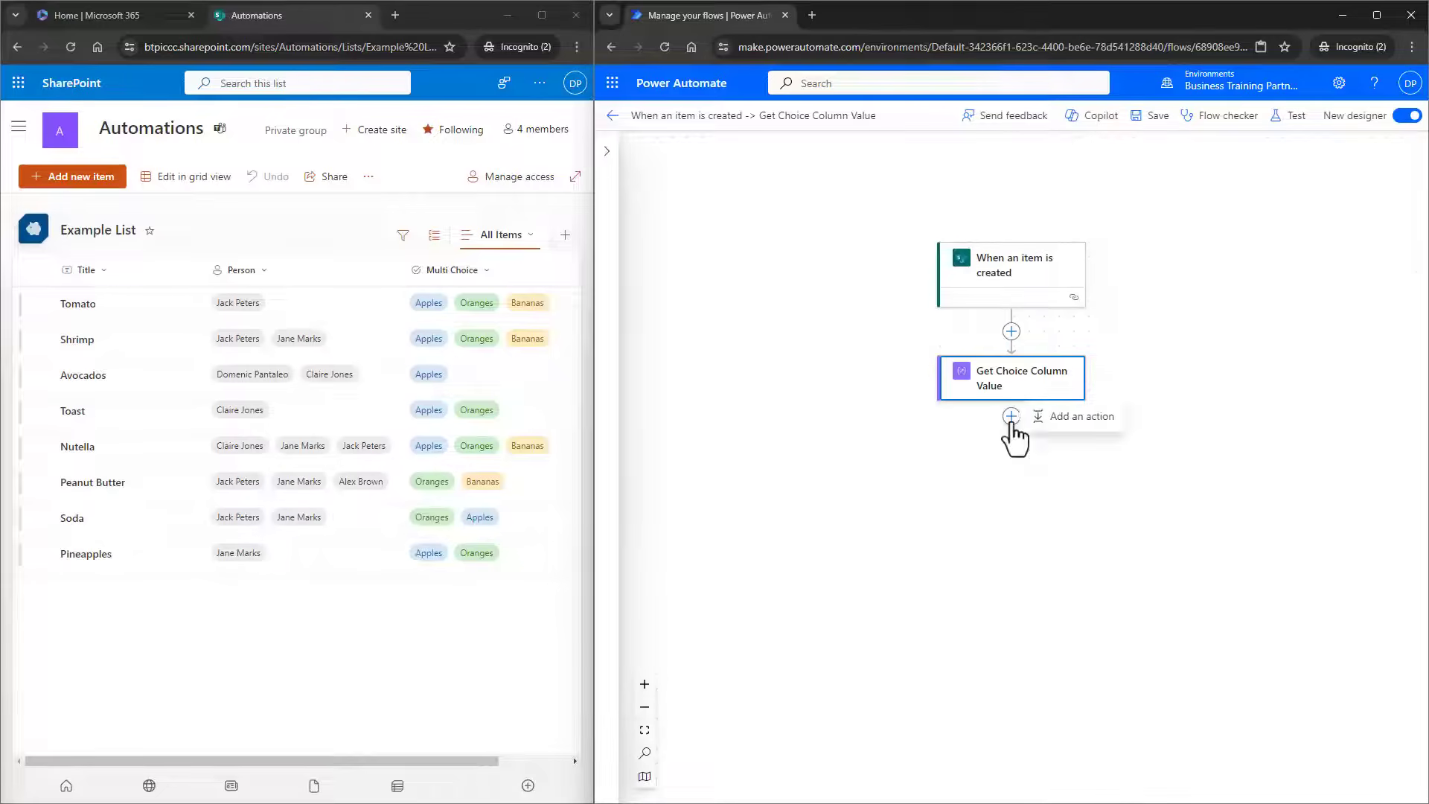
left_click(1062, 424)
left_click(677, 202)
type("select")
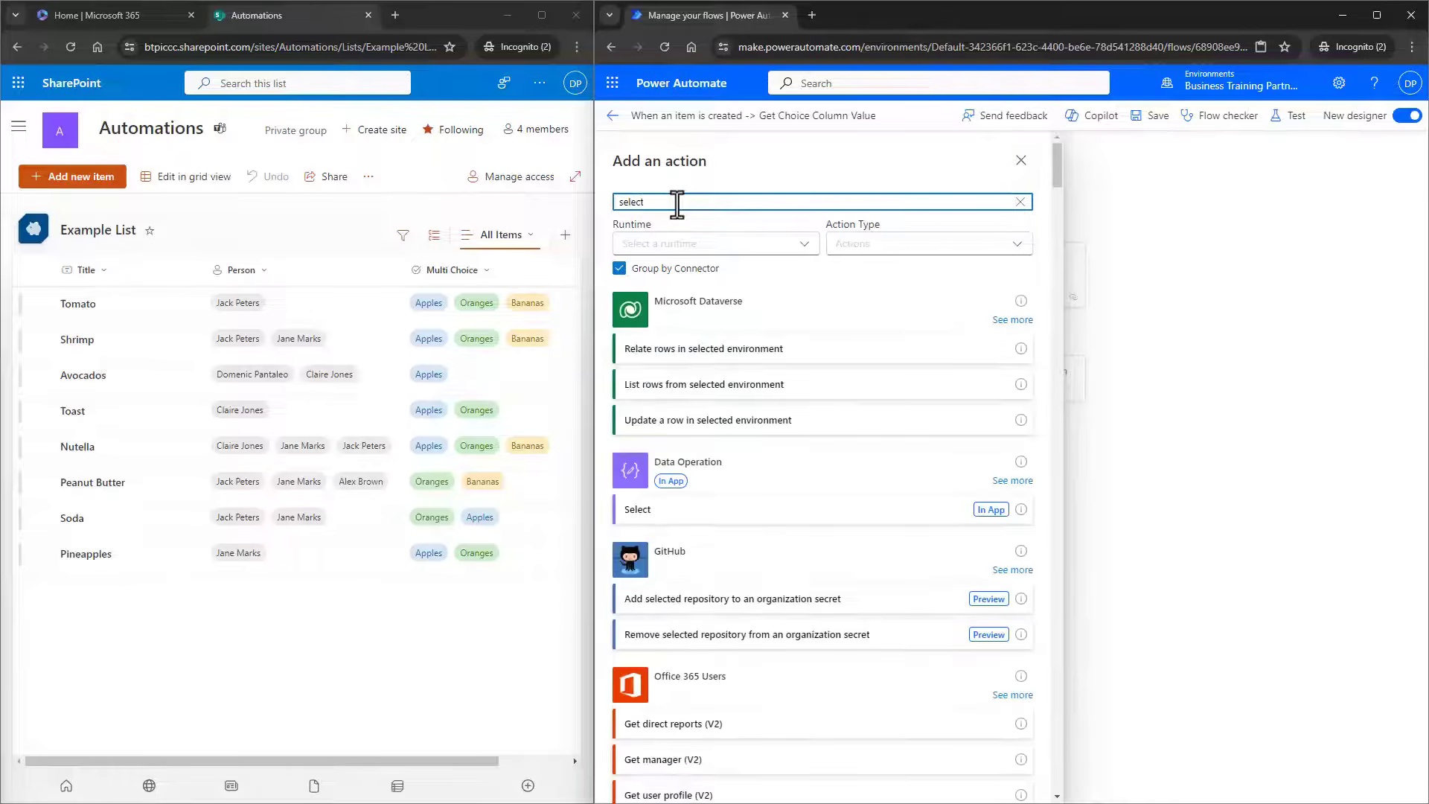
left_click(715, 511)
- Set Select's From to Get Choice Column Value Outputs and switch Map to text mode
left_click(769, 268)
left_click(1038, 261)
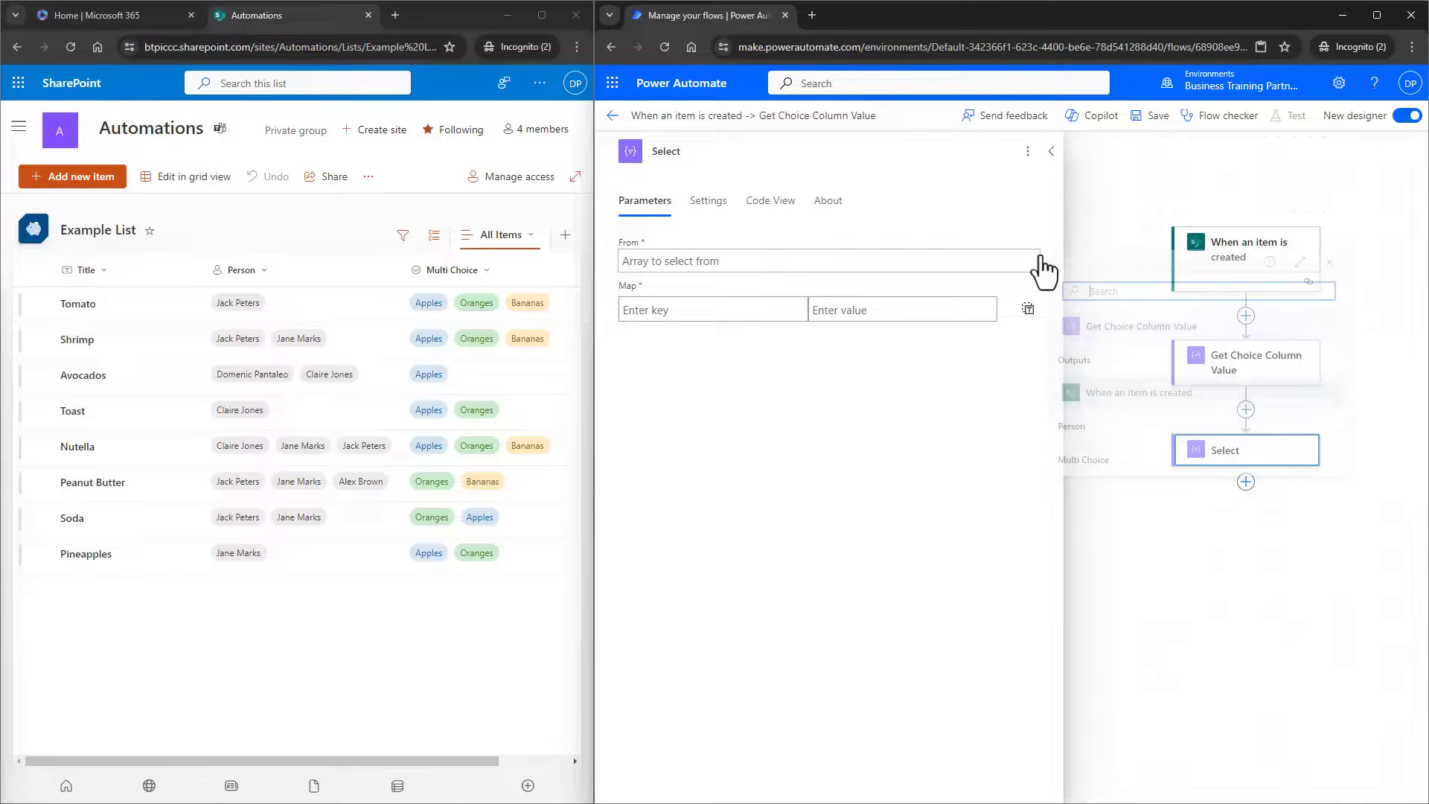
left_click(1129, 362)
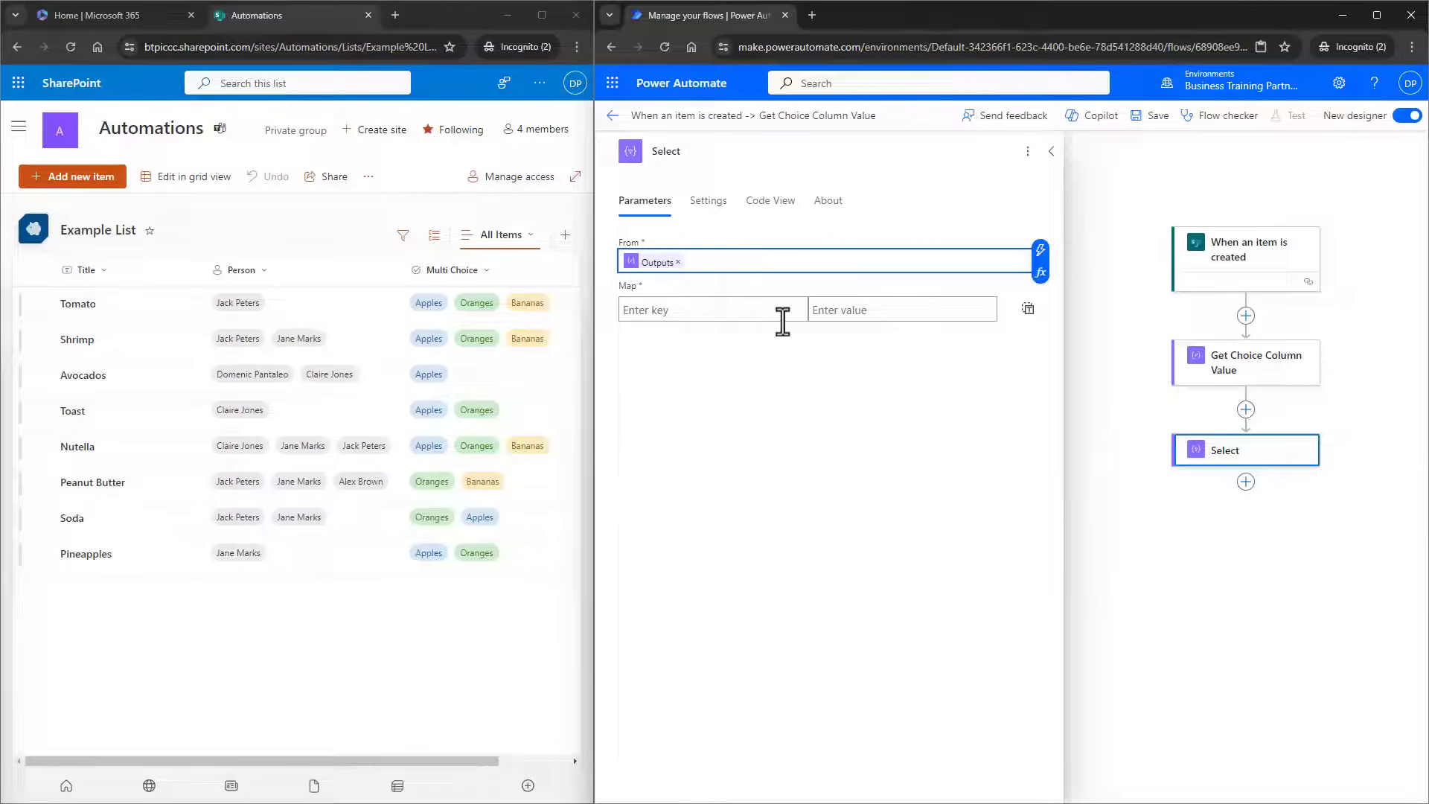
left_click(1028, 310)
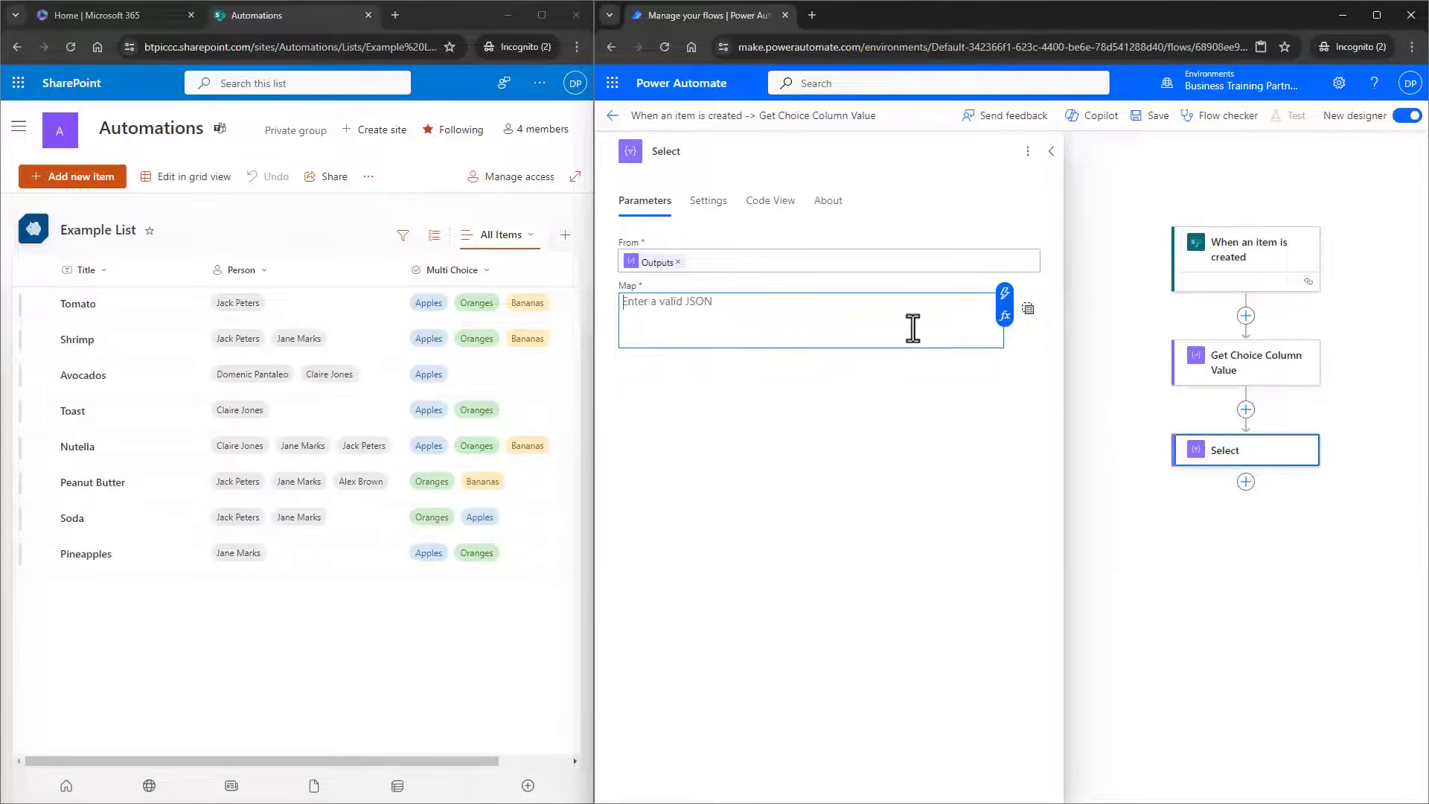
left_click(1005, 295)
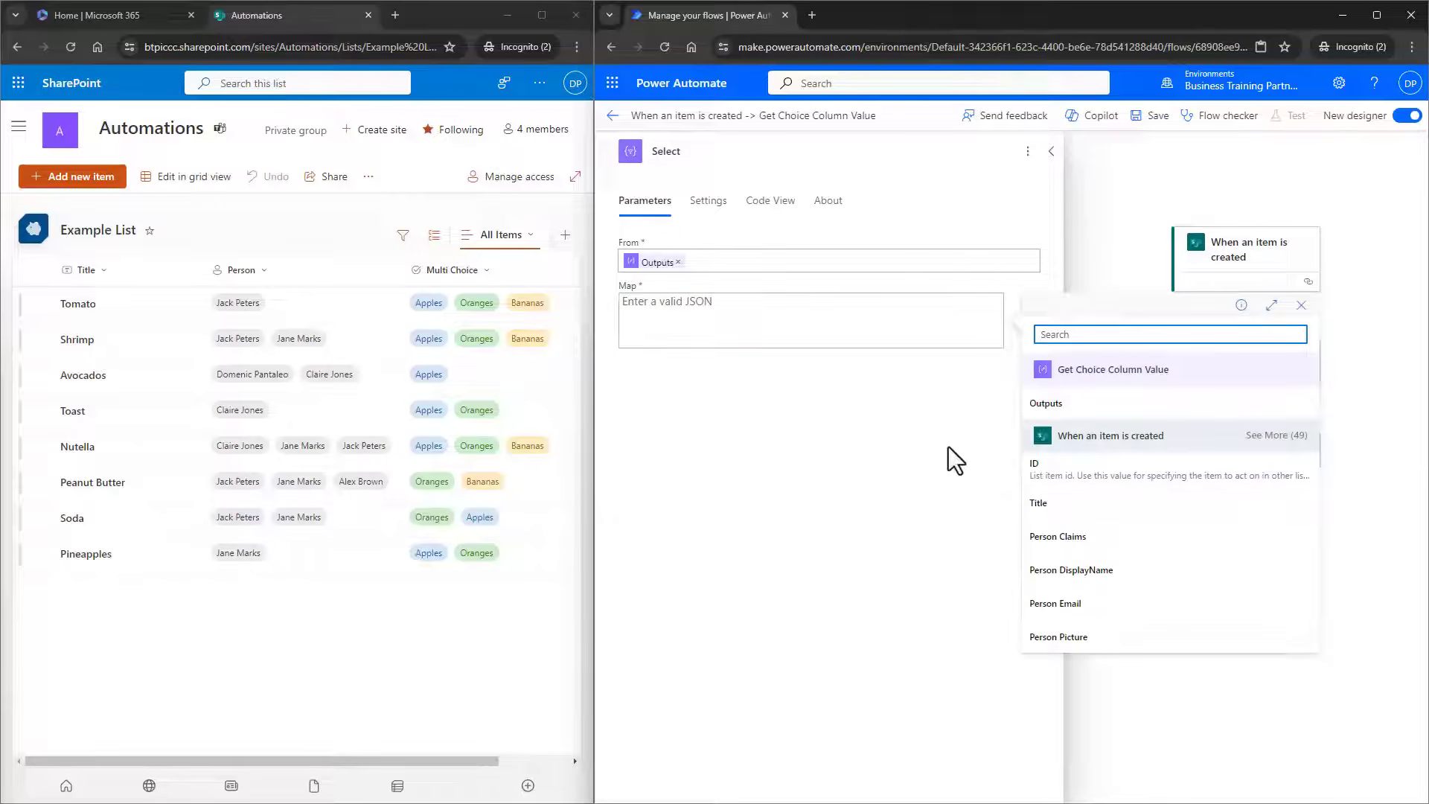
left_click(1272, 436)
scroll(1221, 495, "down", 5)
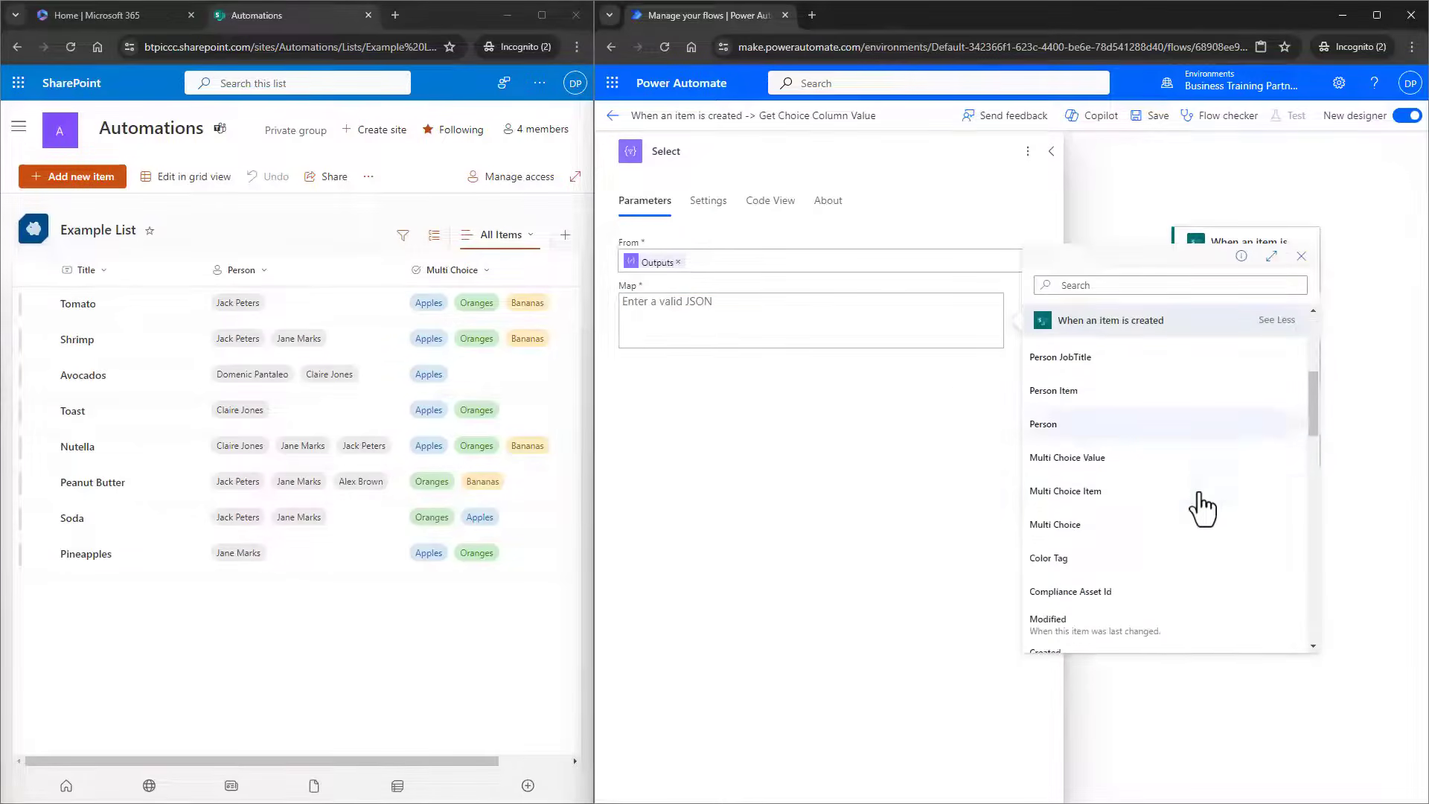
- Map Select to Multi Choice Value, move it out of the For each loop, and delete the loop
left_click(1154, 462)
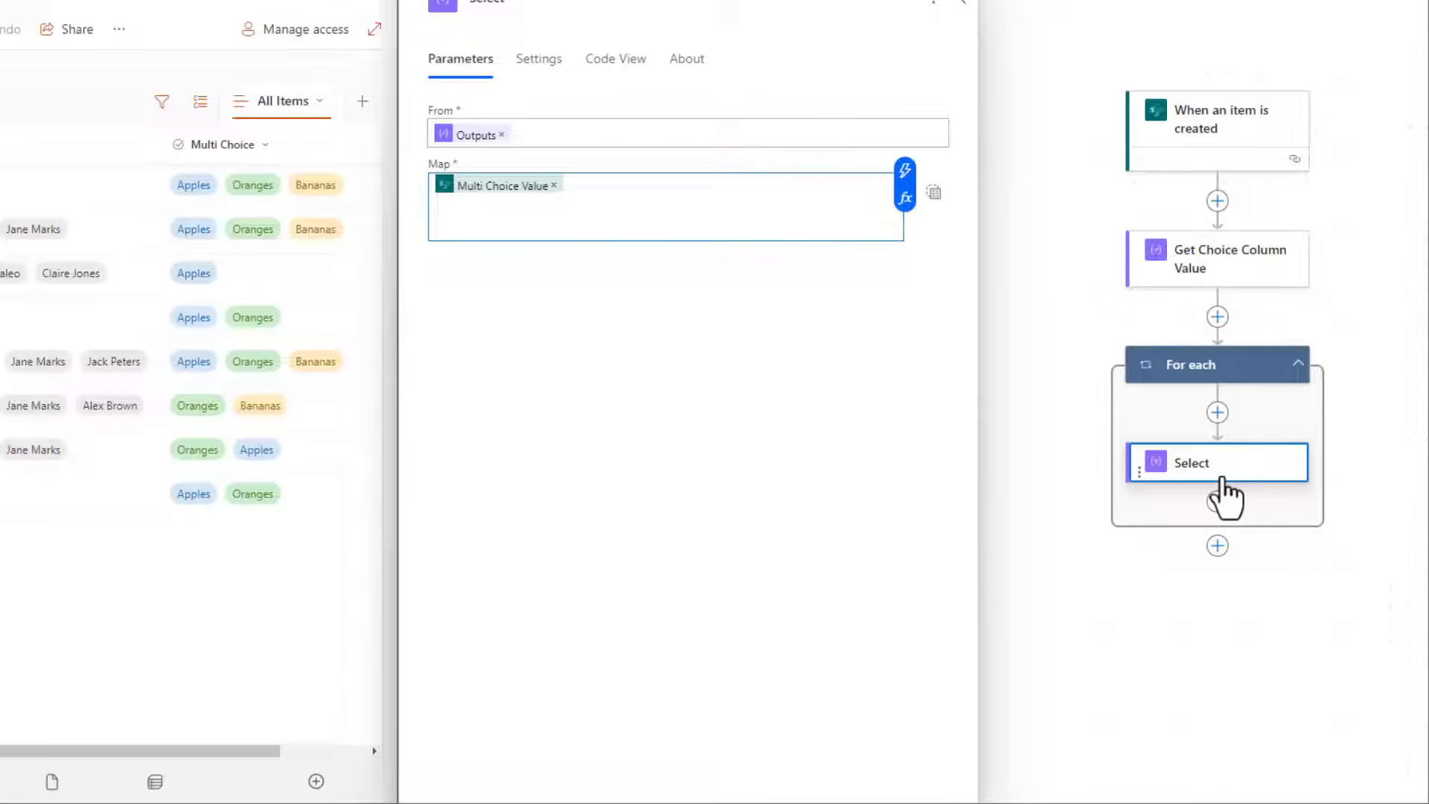
left_click_drag(1224, 495, 1225, 335)
left_click(1168, 471)
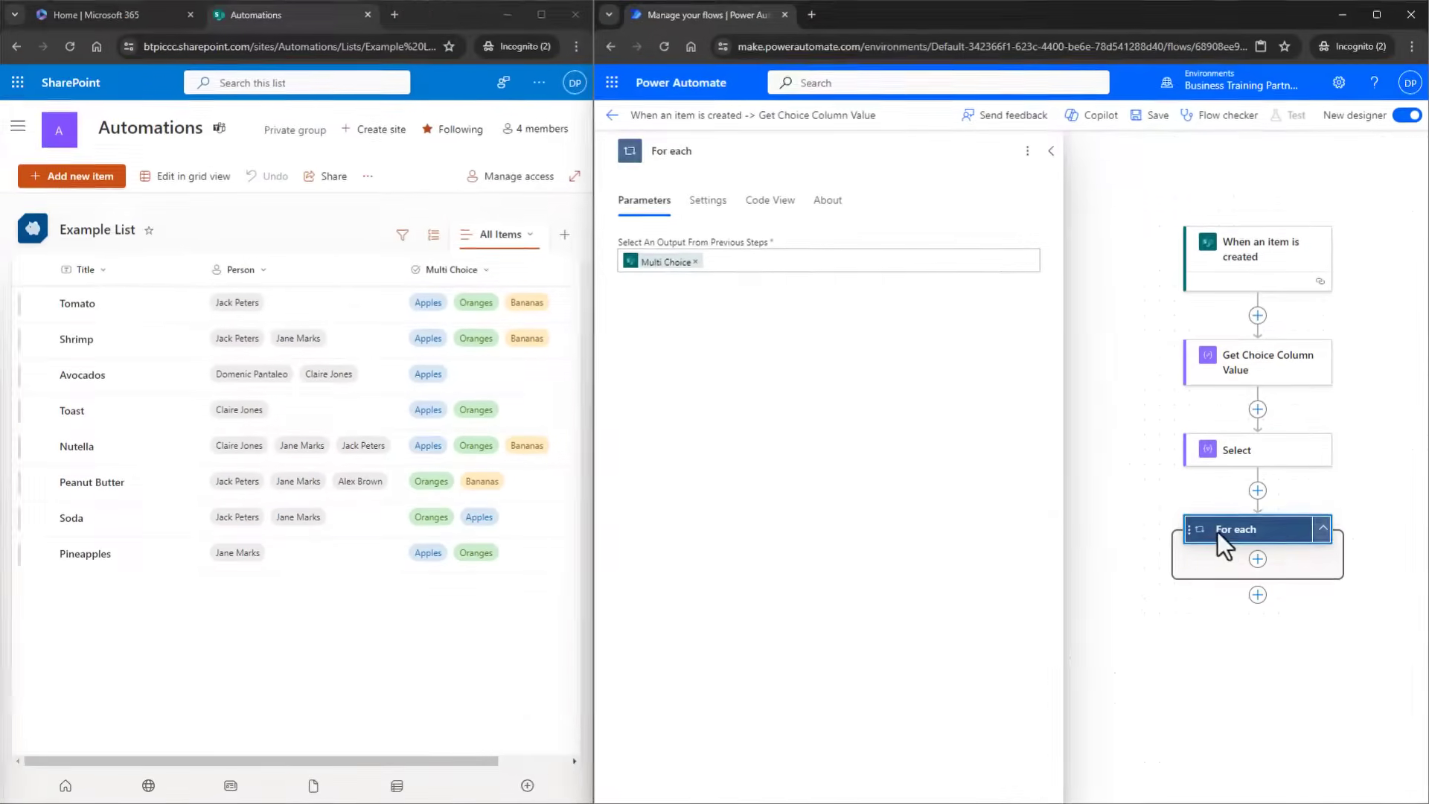
left_click(1028, 152)
left_click(1044, 187)
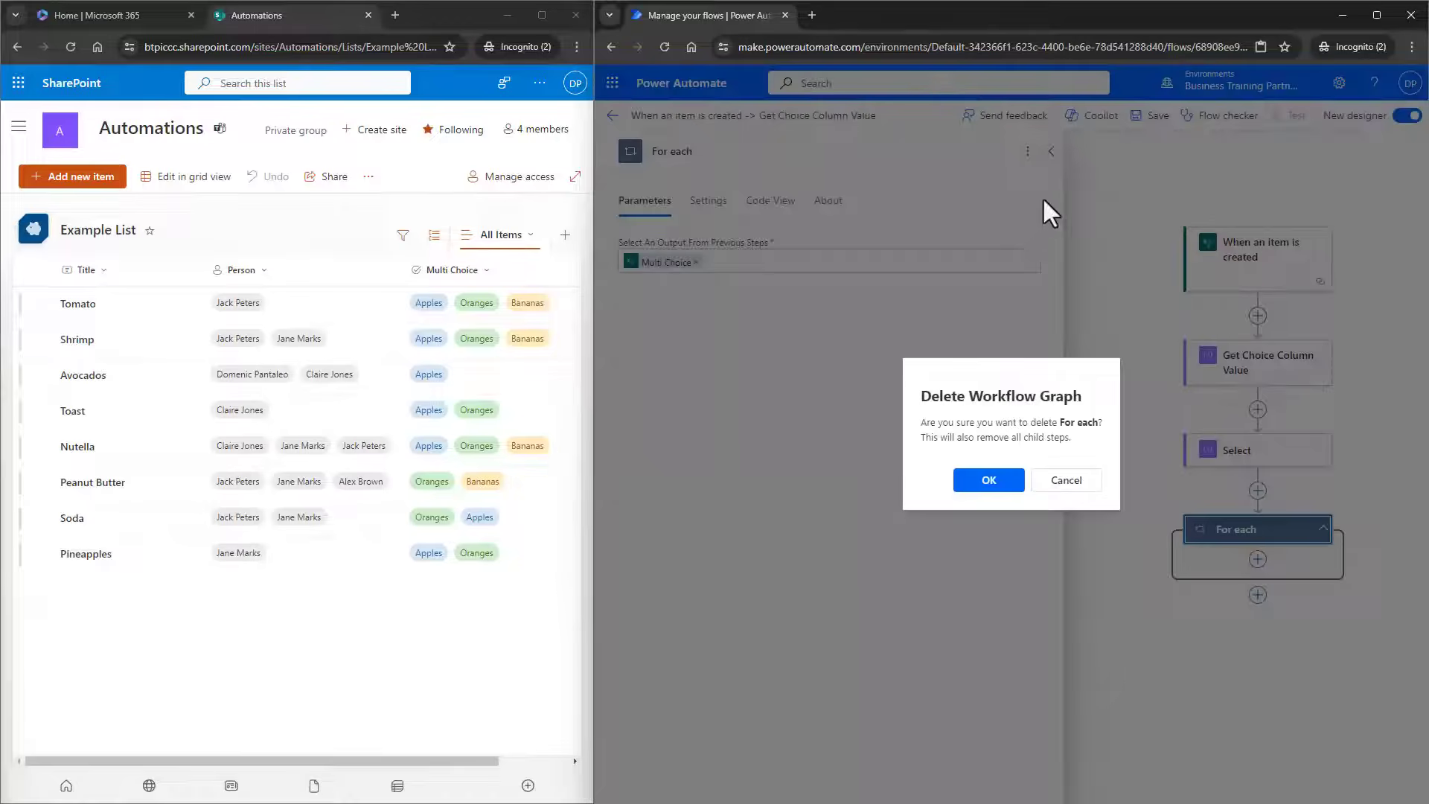
left_click(977, 483)
left_click(1220, 457)
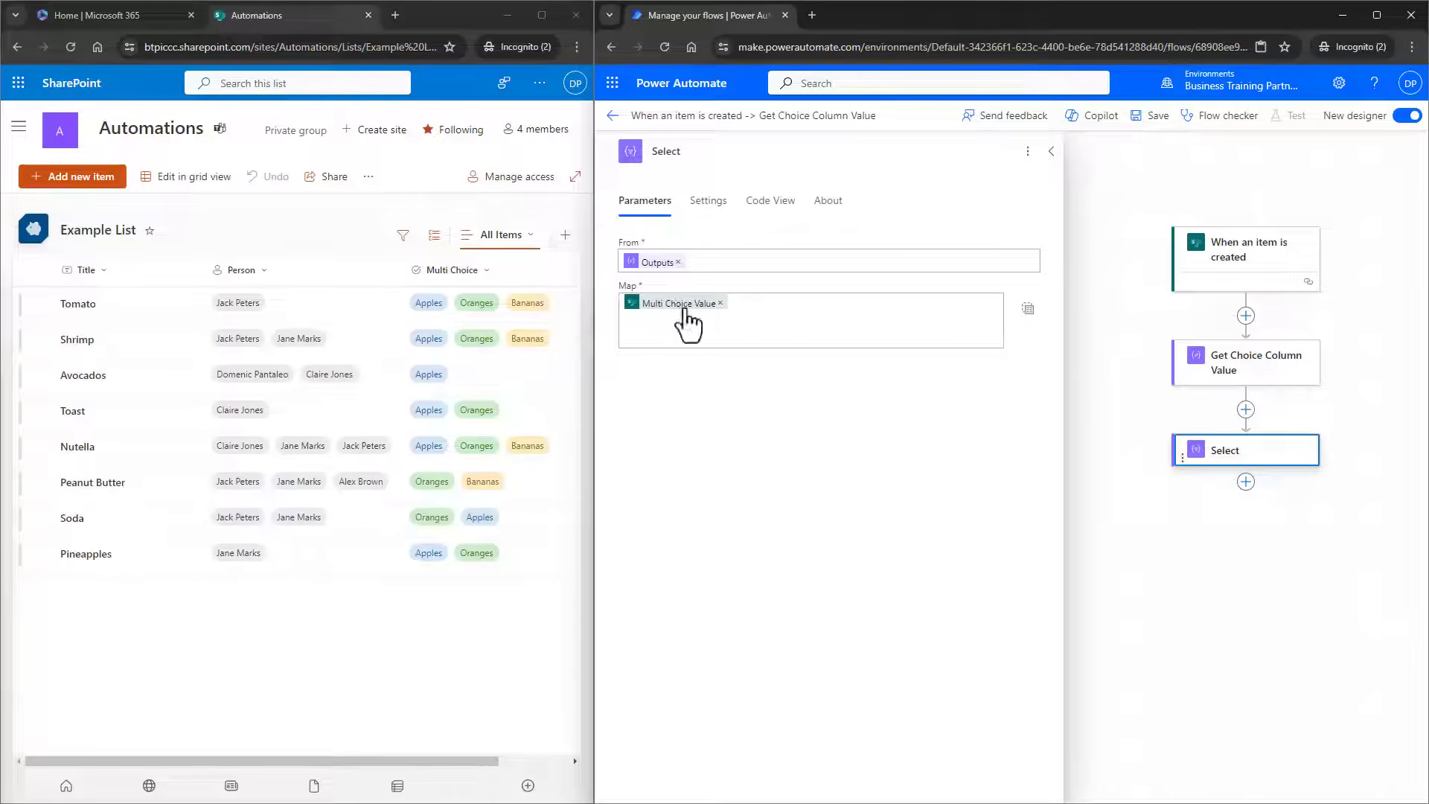
- Save and retest the flow using the earlier successful run as the recently used trigger
left_click(1052, 153)
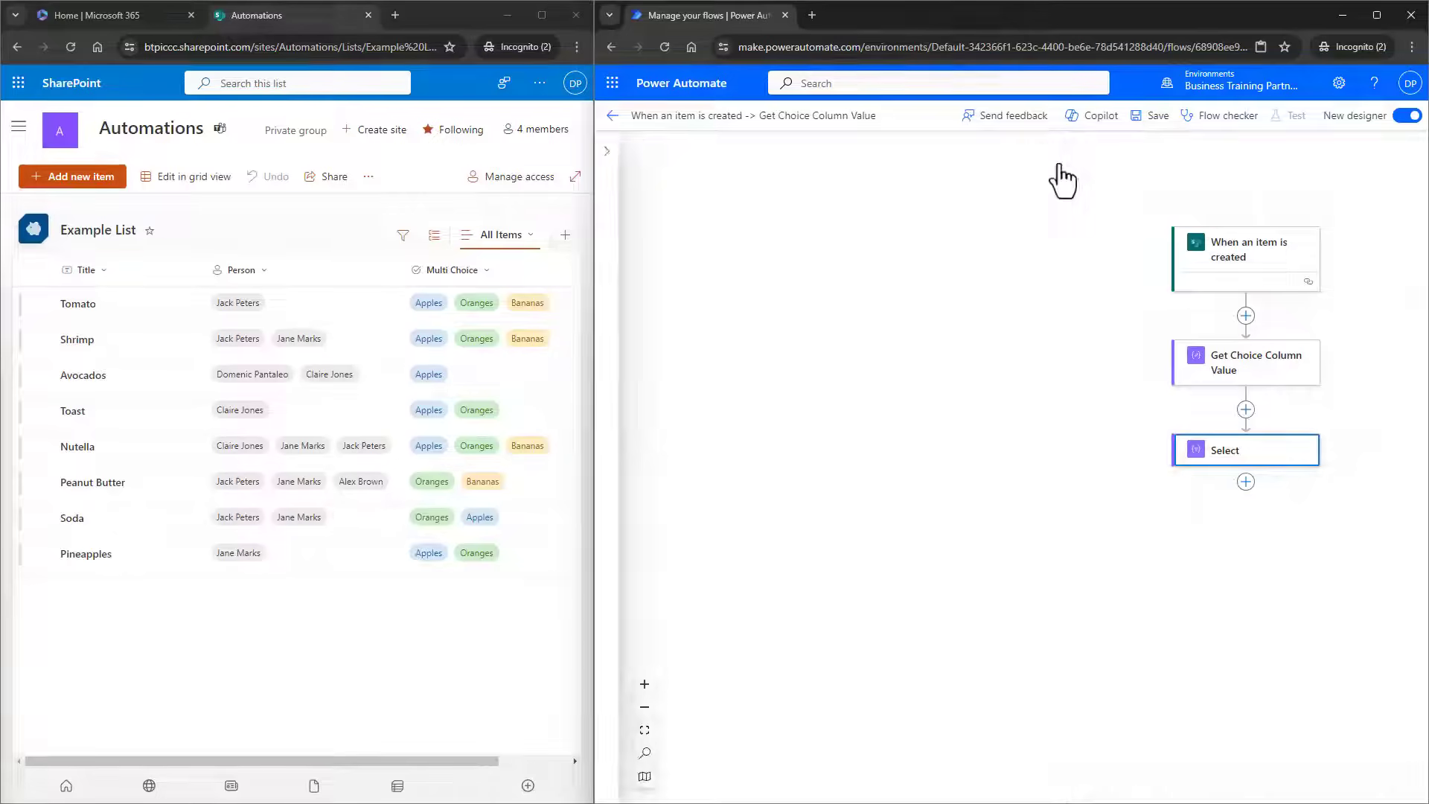
left_click(1152, 116)
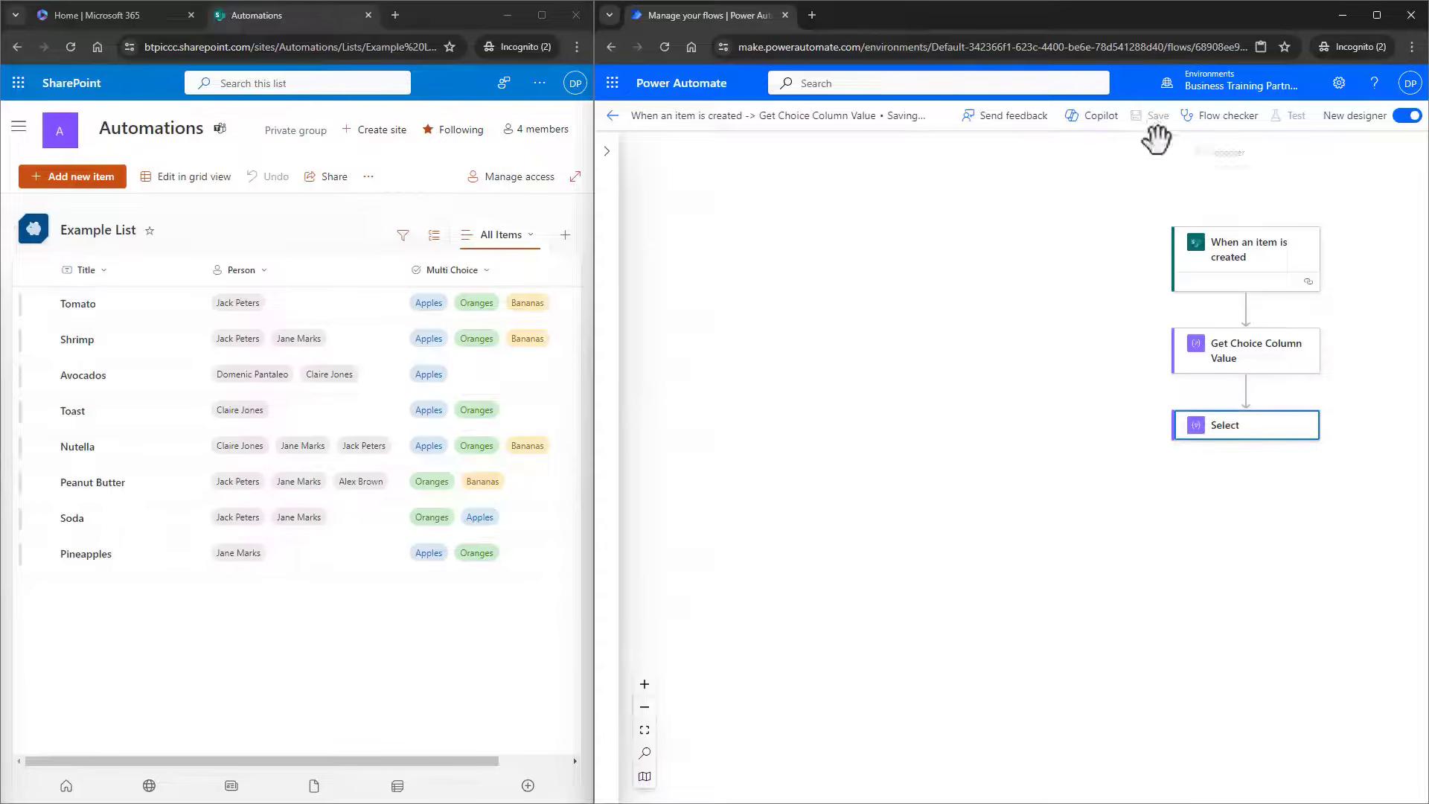
left_click(1293, 118)
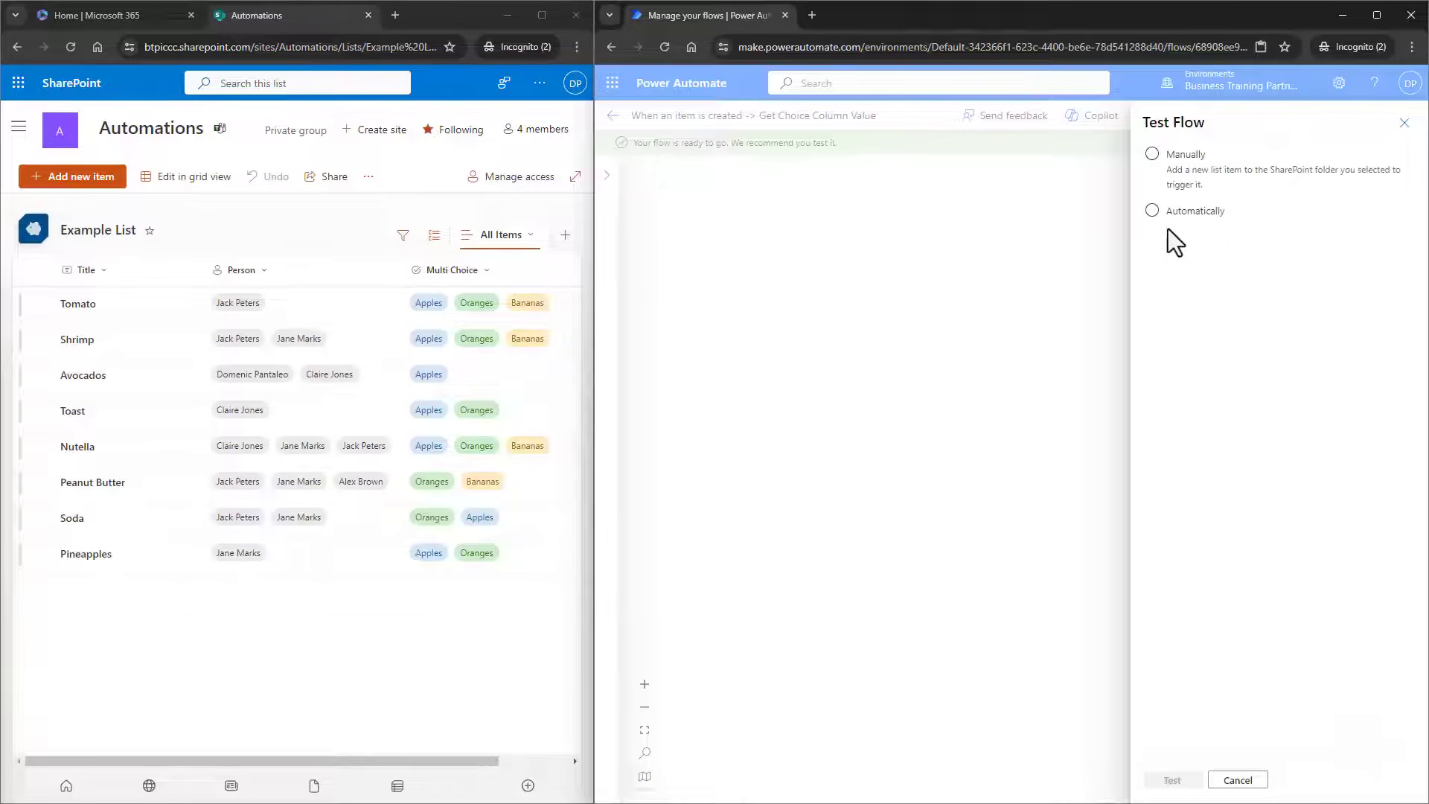
left_click(1166, 212)
left_click(1179, 235)
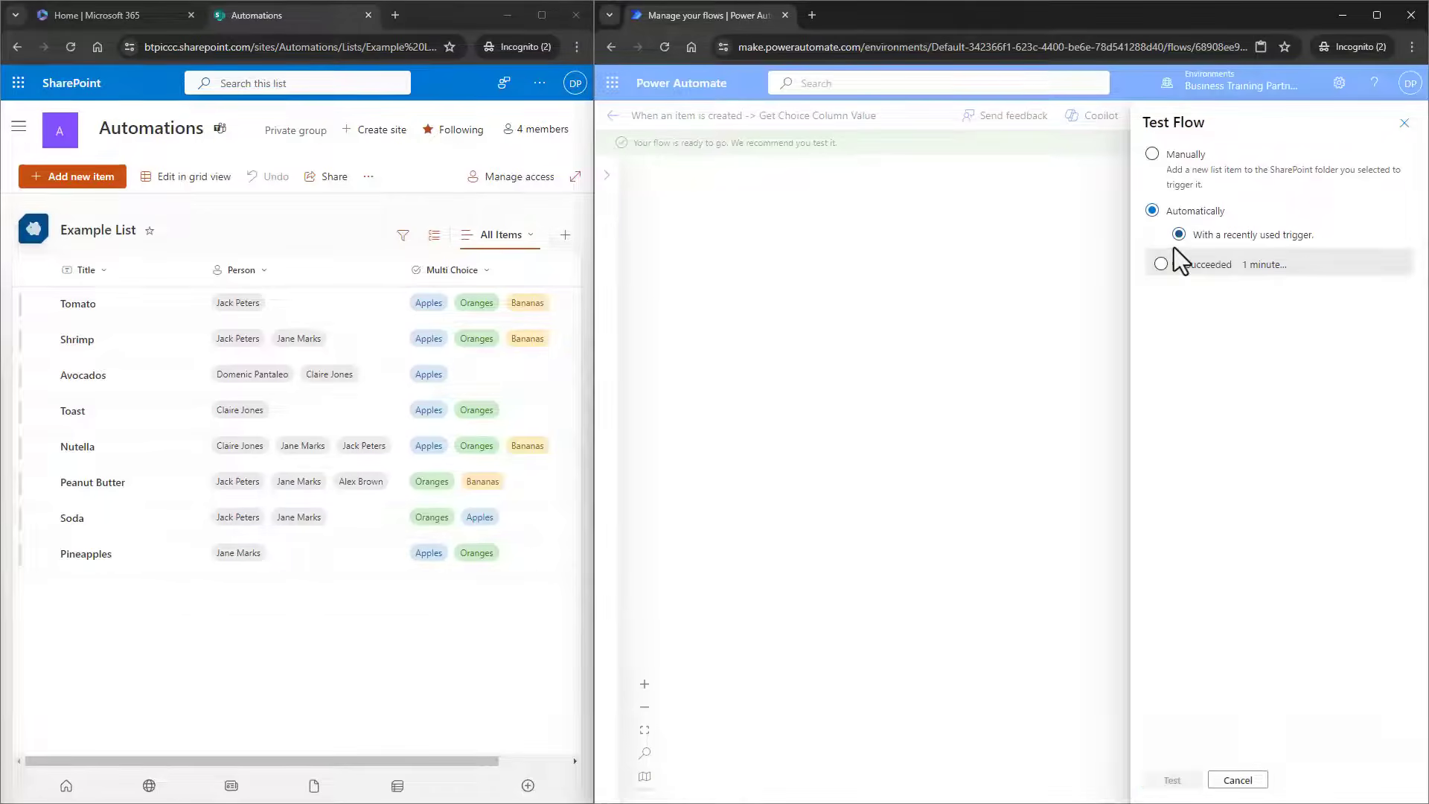
left_click(1162, 265)
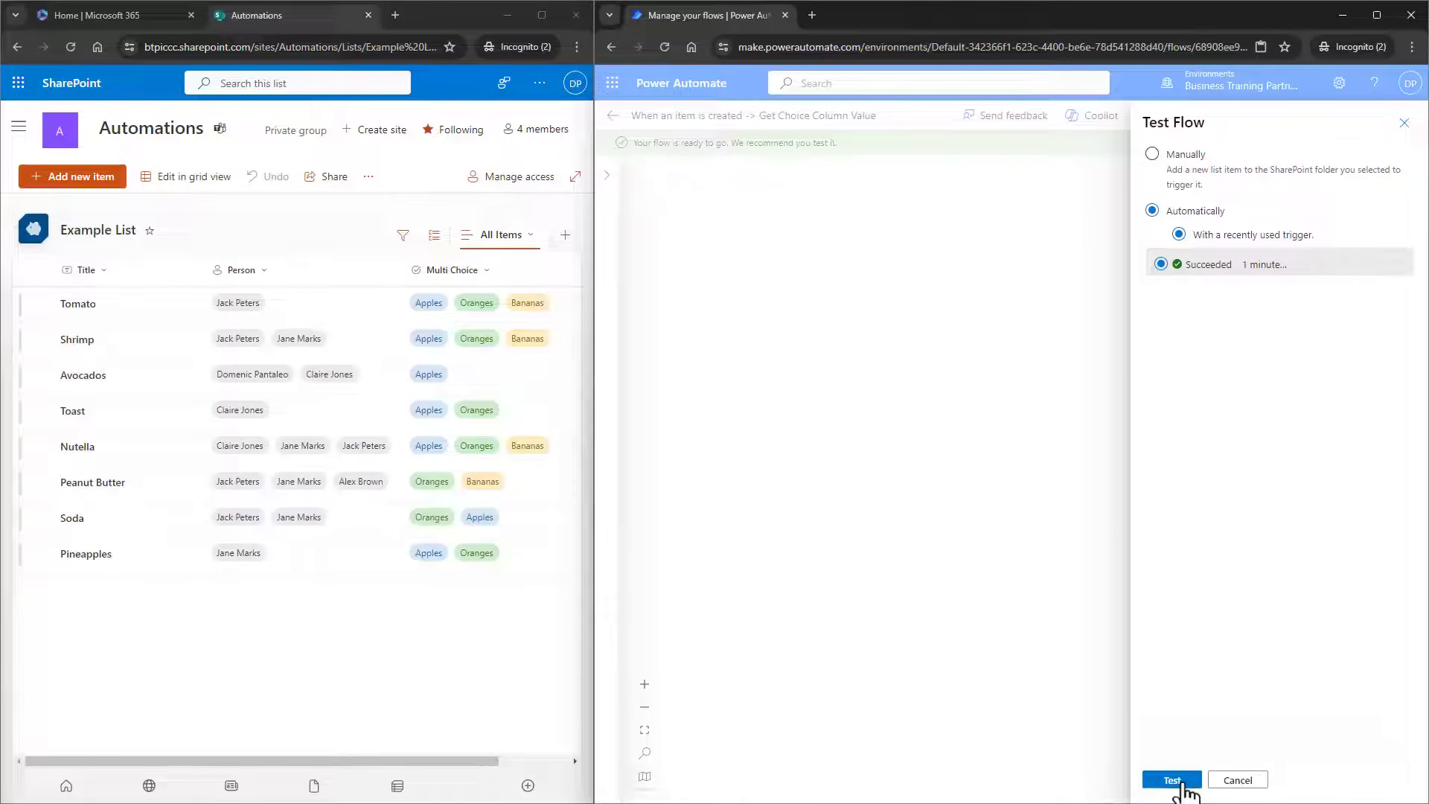
left_click(1179, 782)
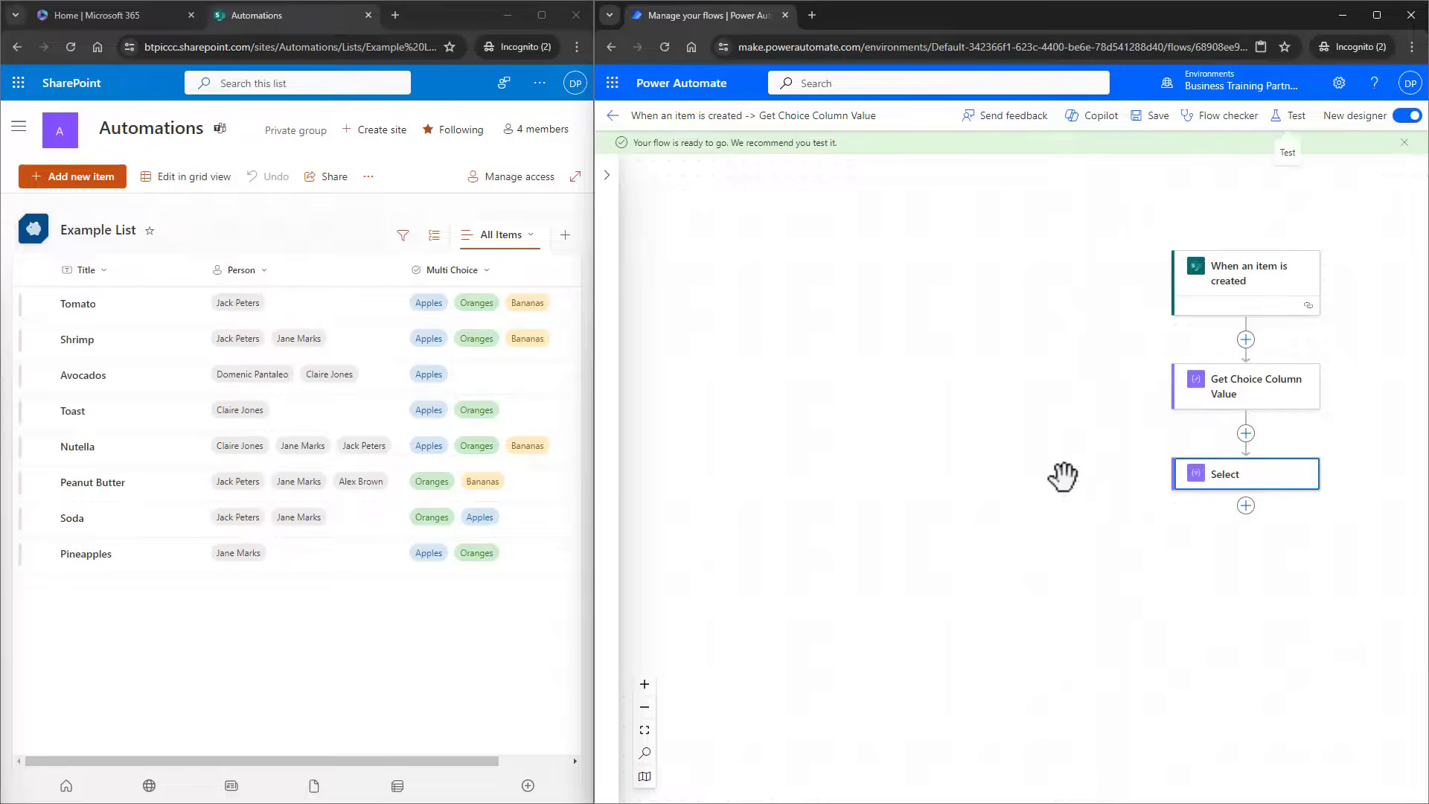
left_click_drag(1069, 472, 855, 476)
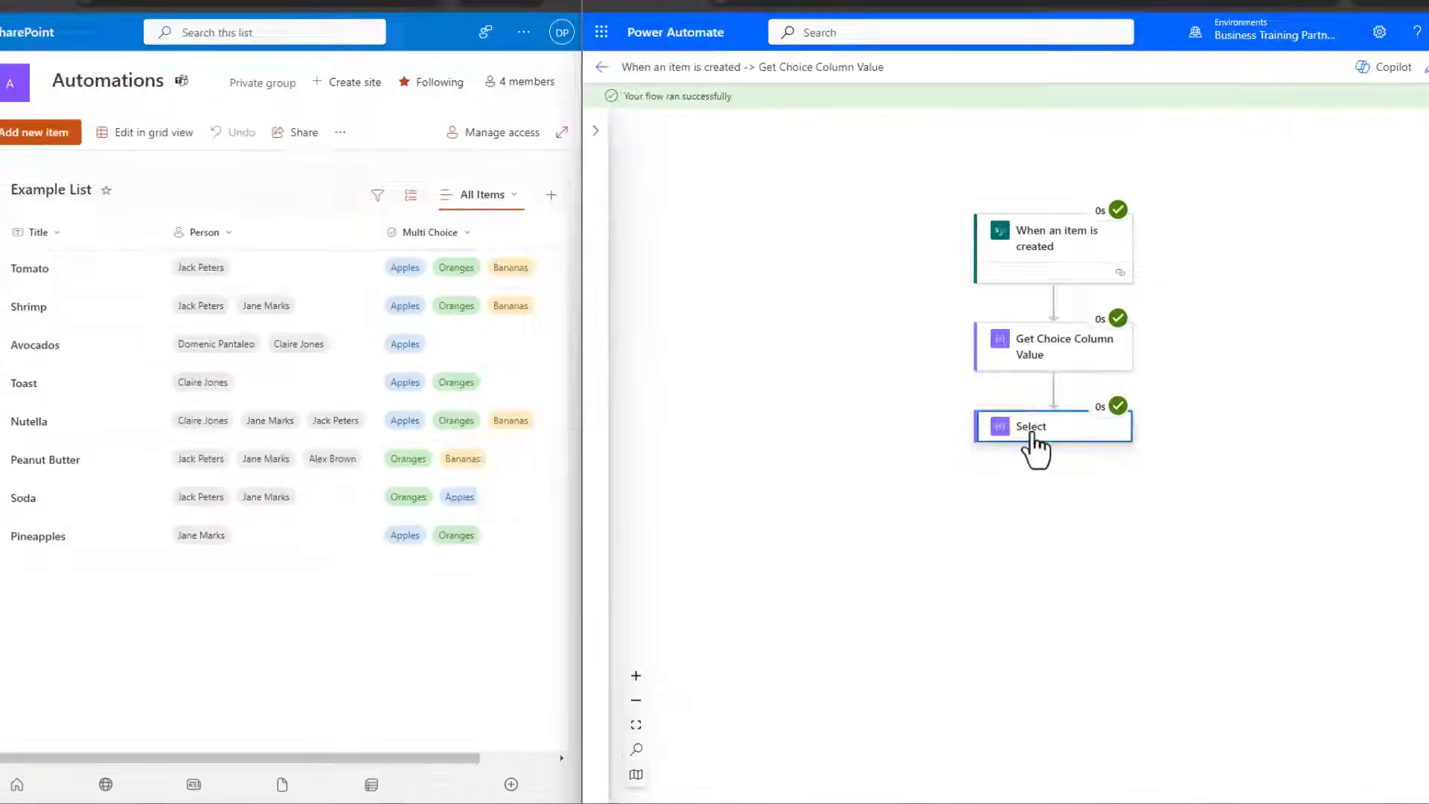
left_click(1033, 439)
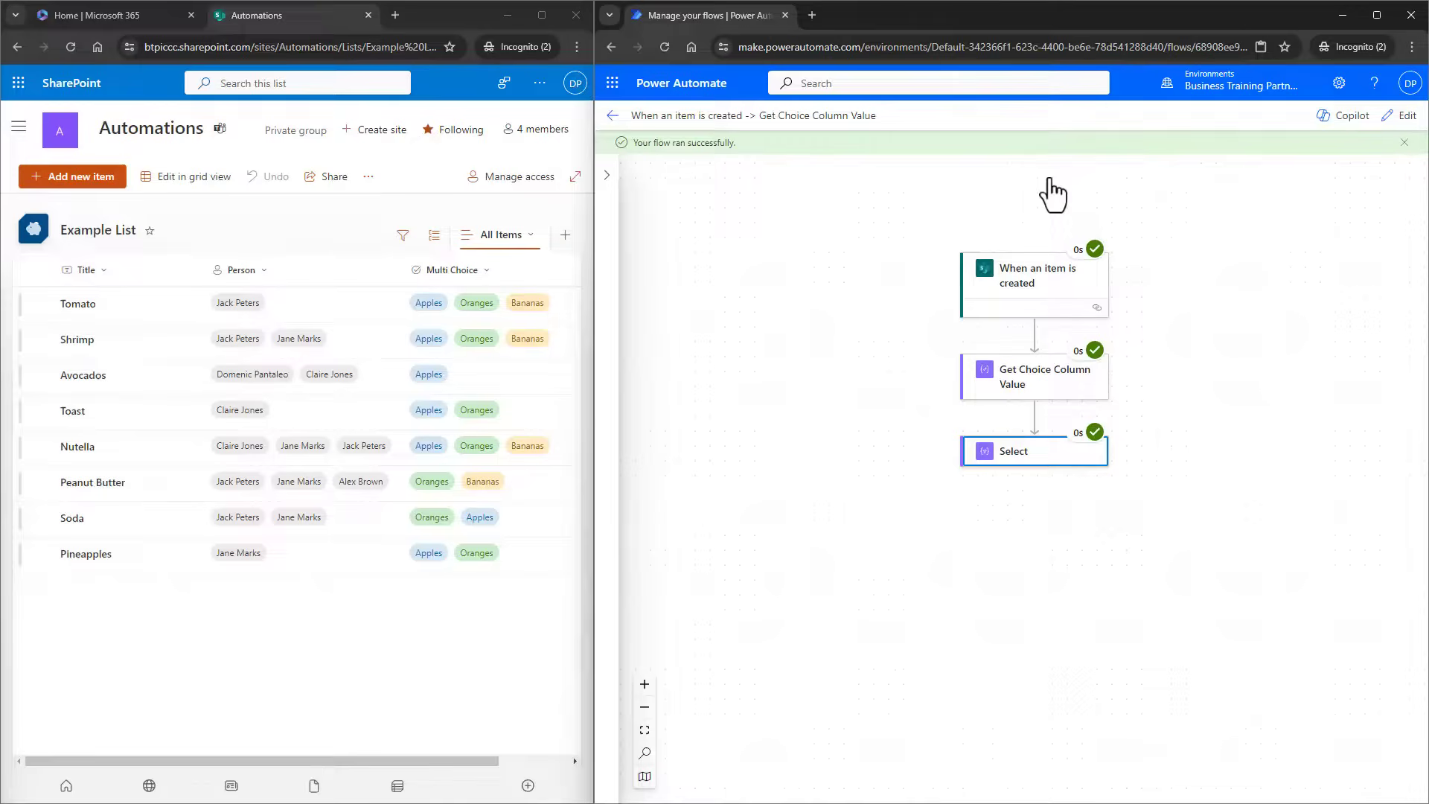
- Add a Join action after the Select step
left_click(1403, 122)
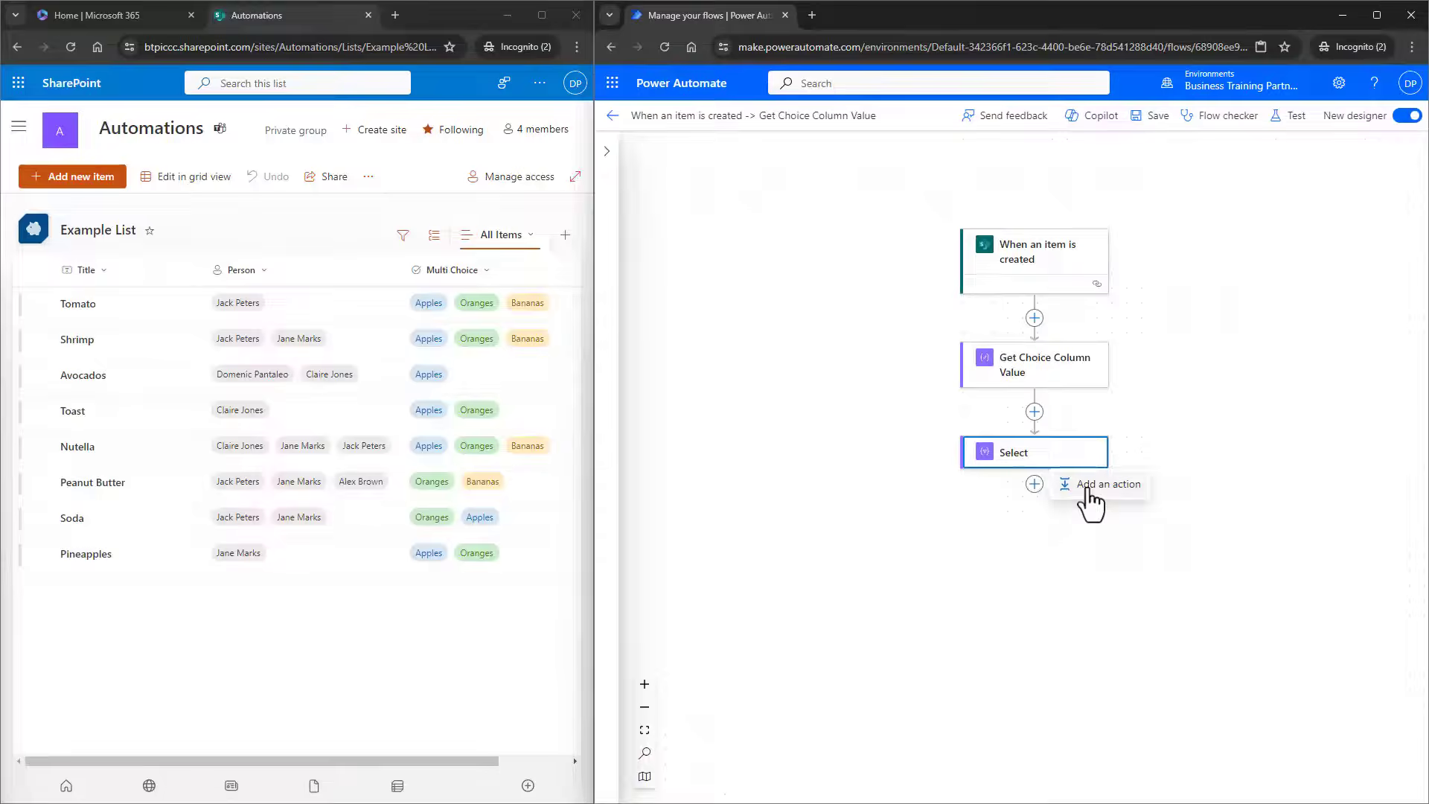
left_click(1088, 489)
type("join")
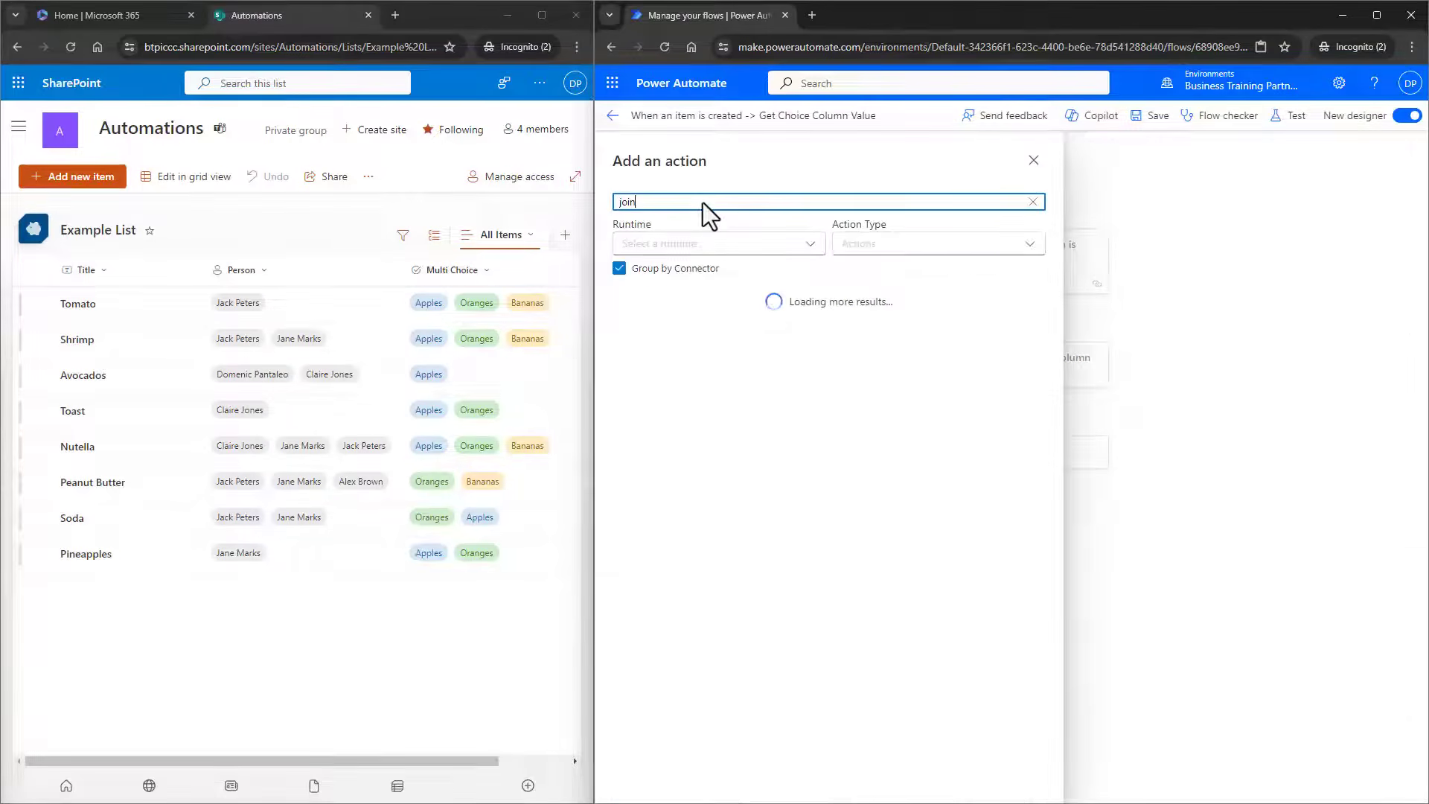
left_click(699, 513)
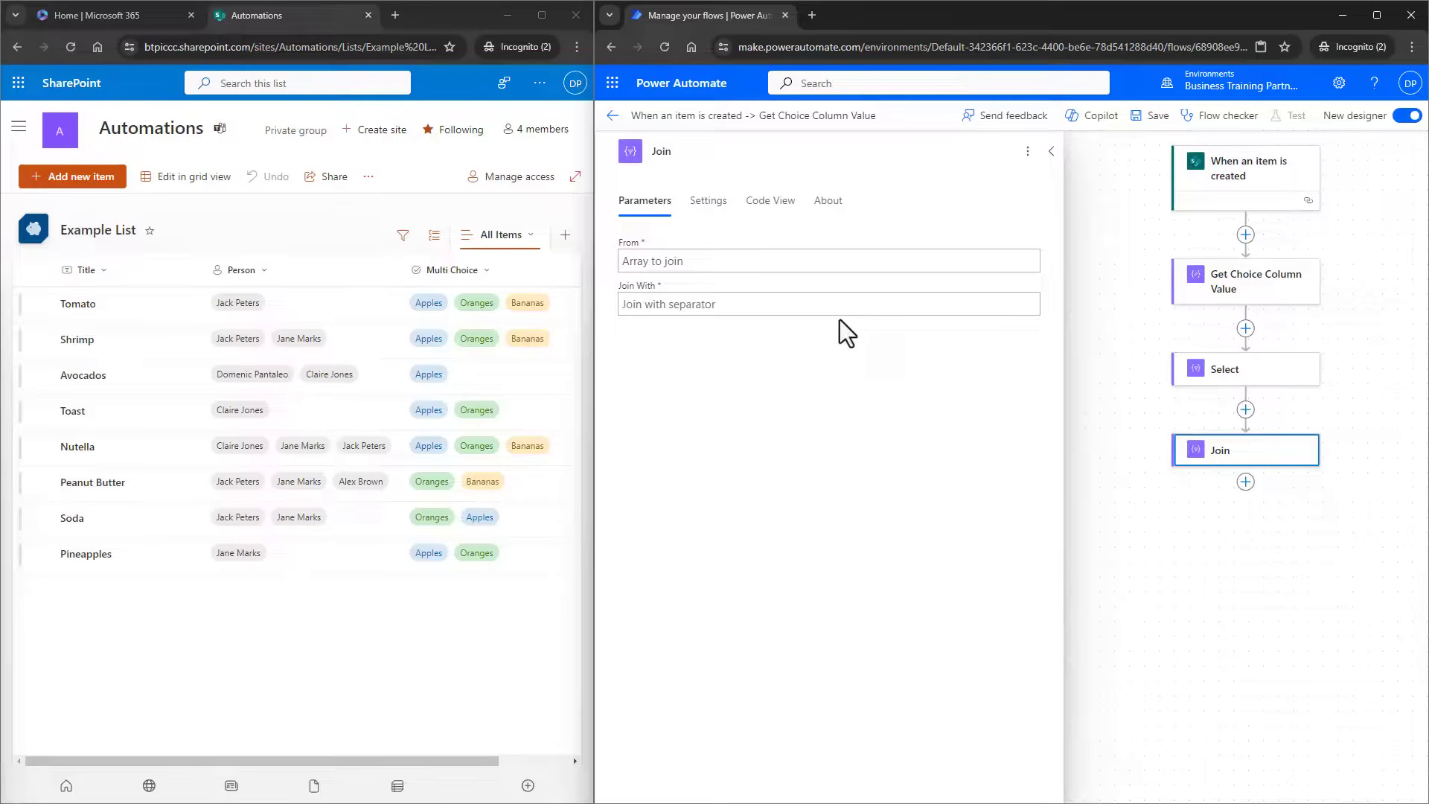
- Set Join's From to the Select Output and Join With to a comma
left_click(849, 261)
left_click(1040, 251)
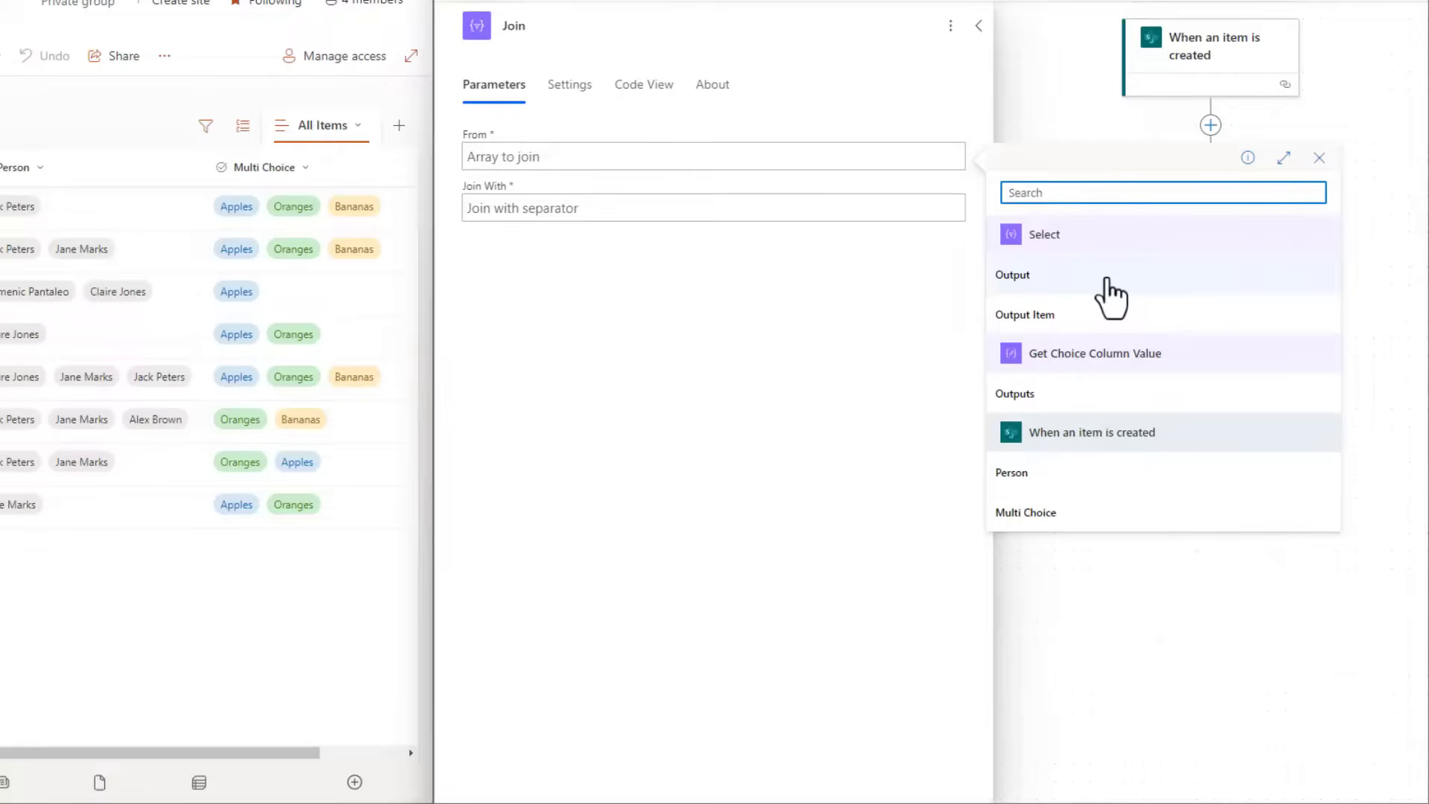
left_click(1106, 277)
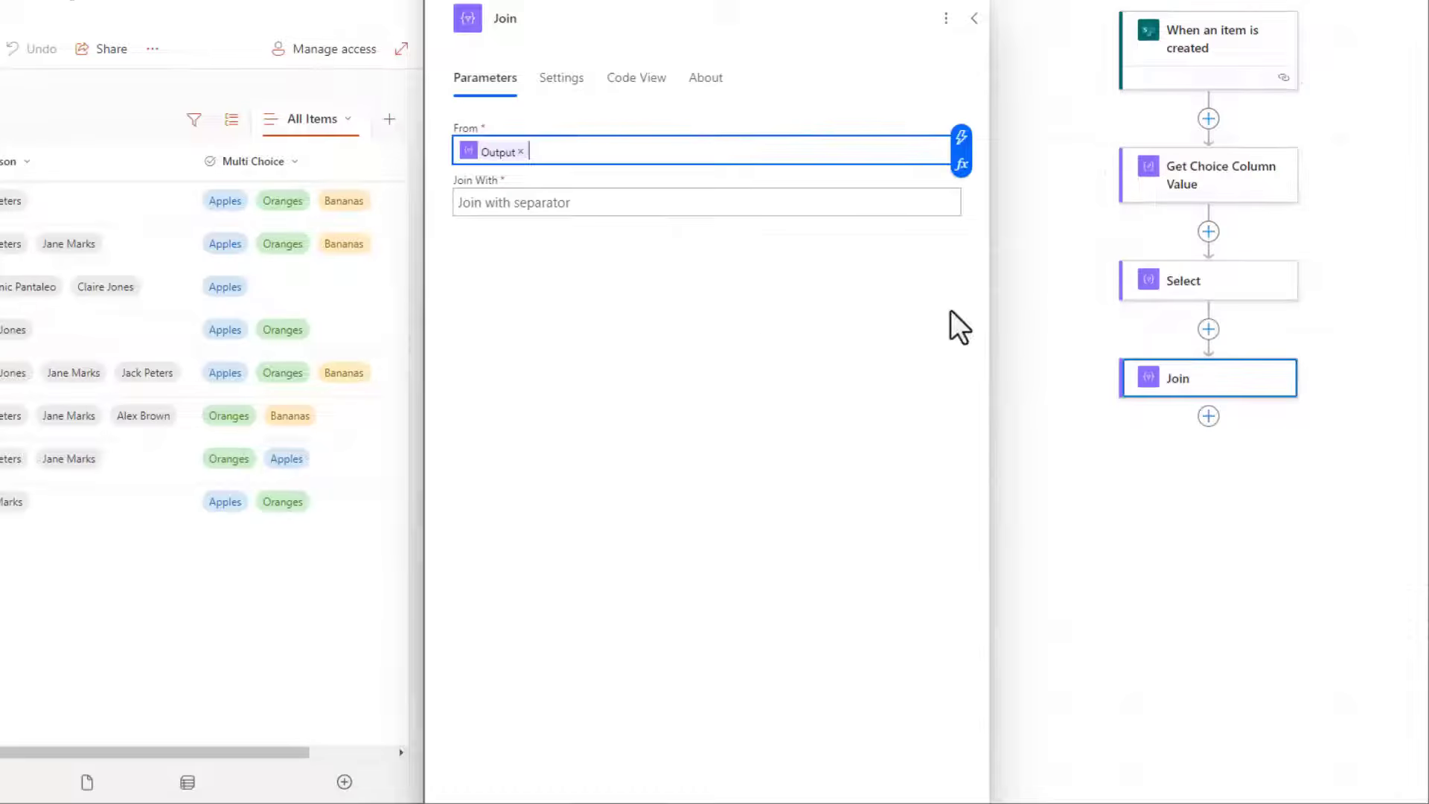
left_click(581, 205)
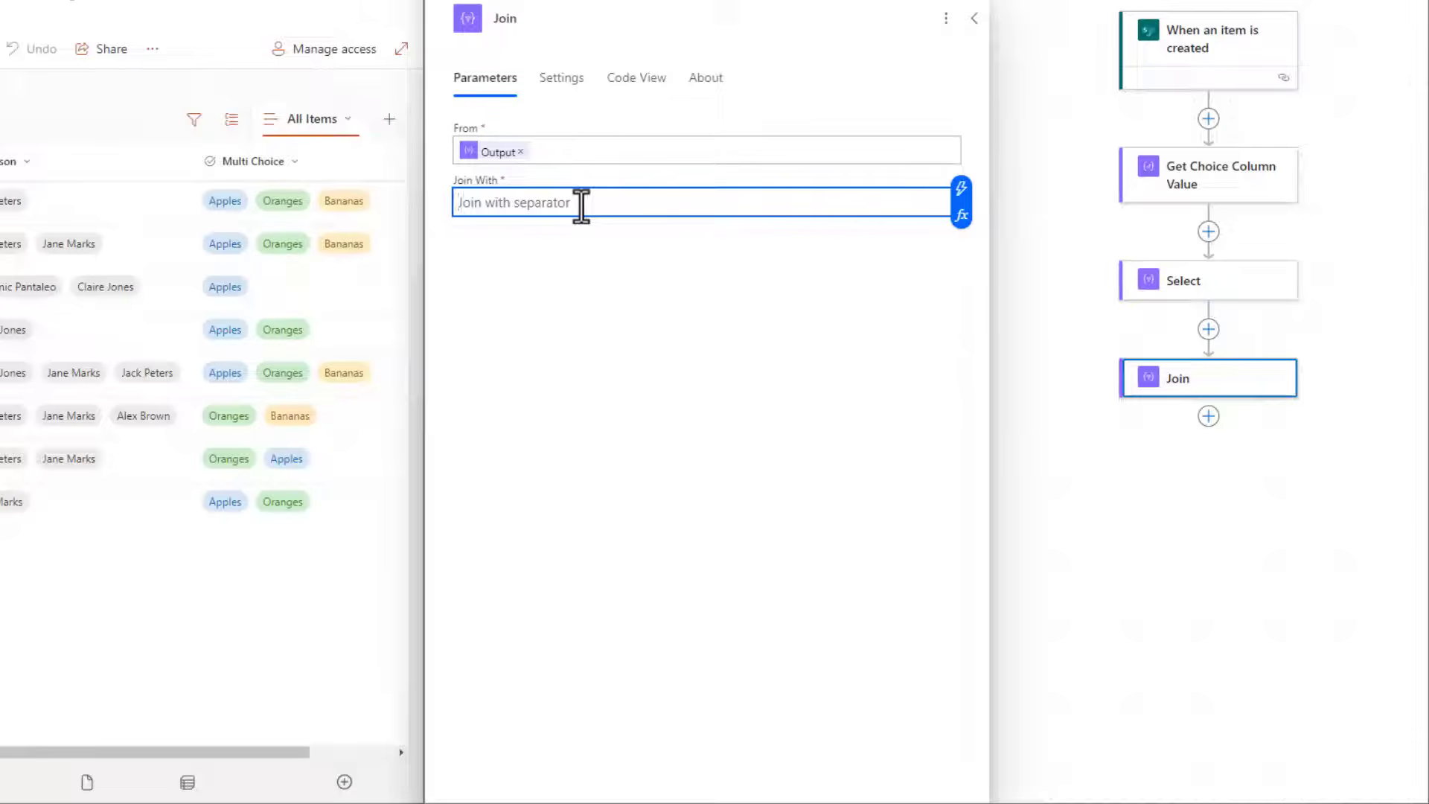
type(",")
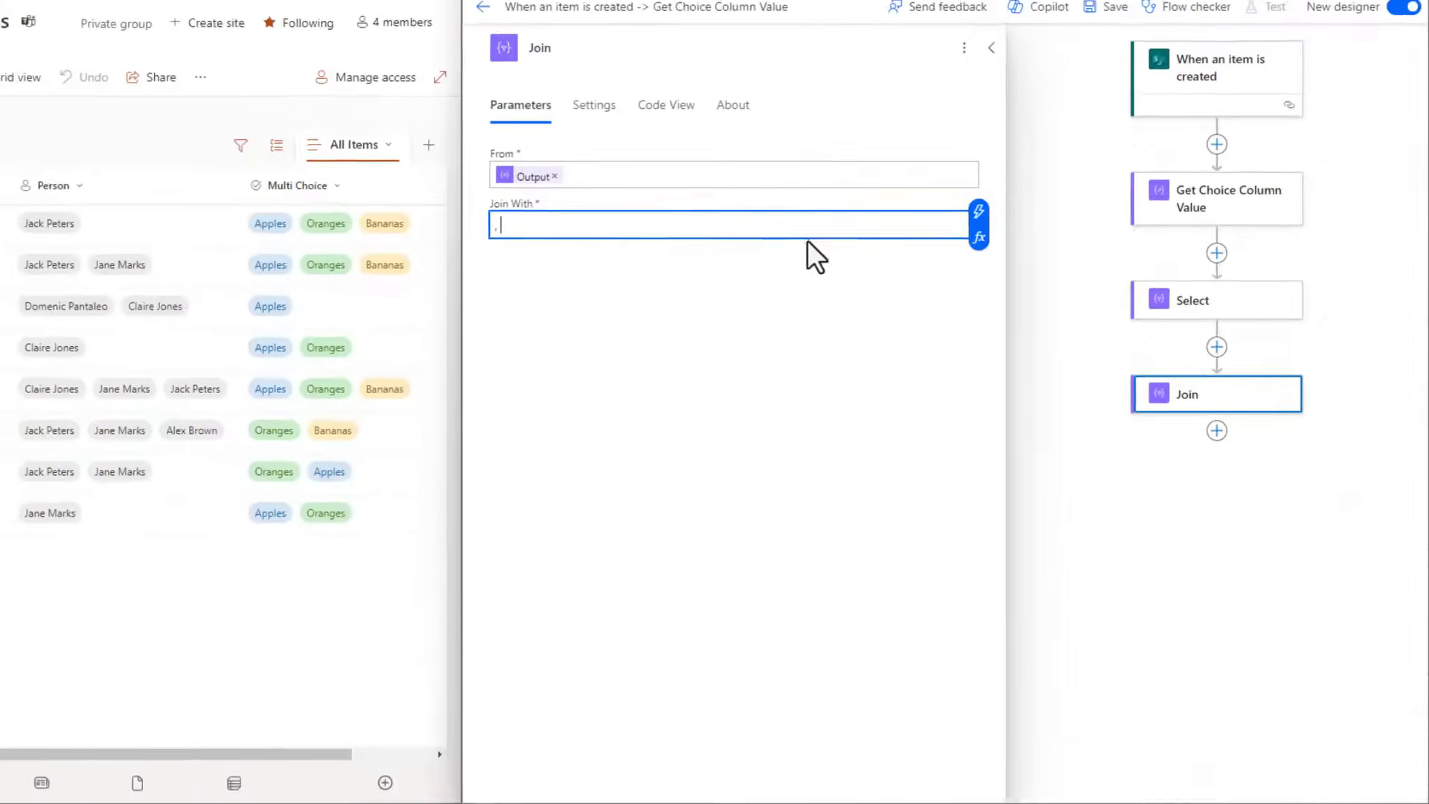
- Save the four-step flow and rerun the test automatically with the recently used SharePoint trigger
left_click(1110, 9)
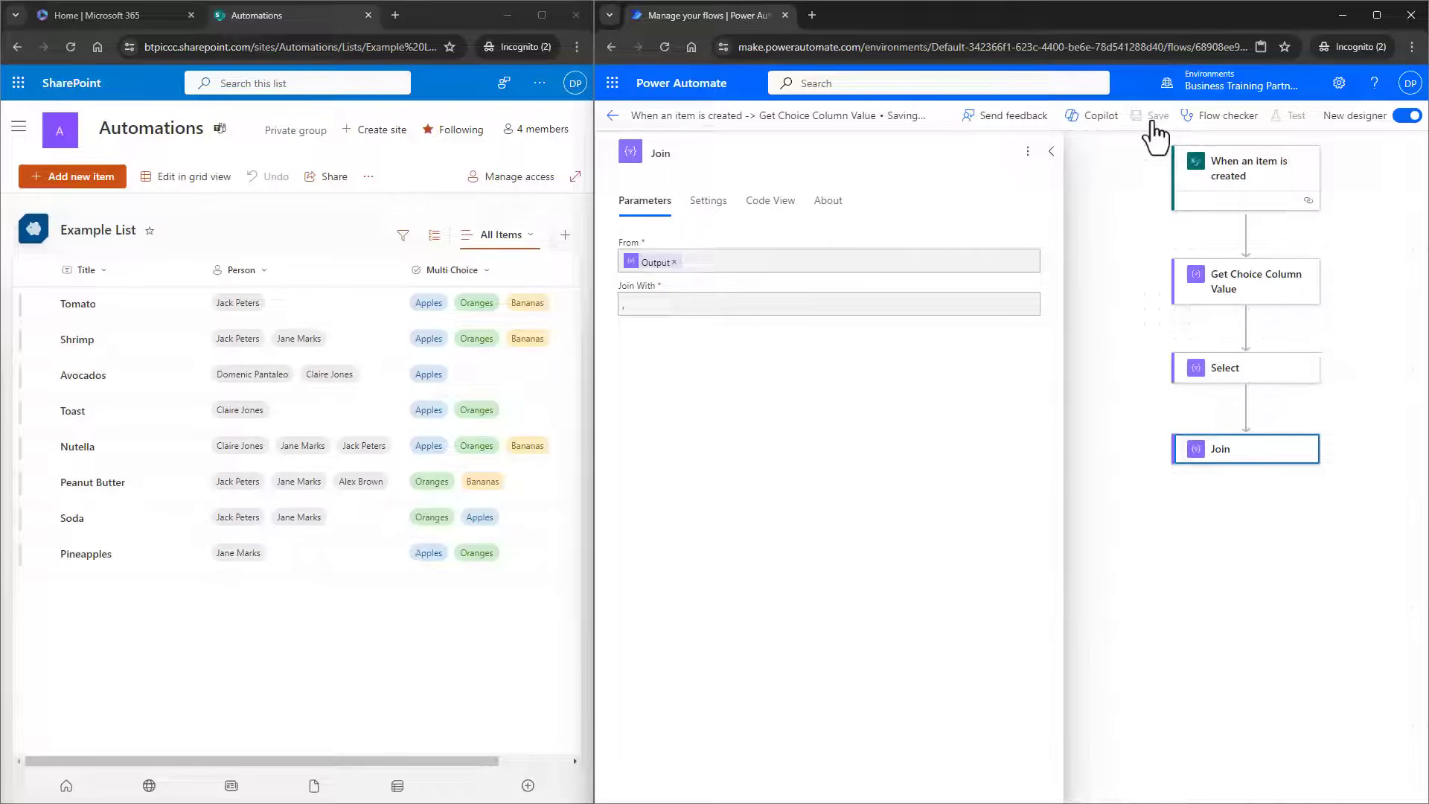
left_click(1291, 118)
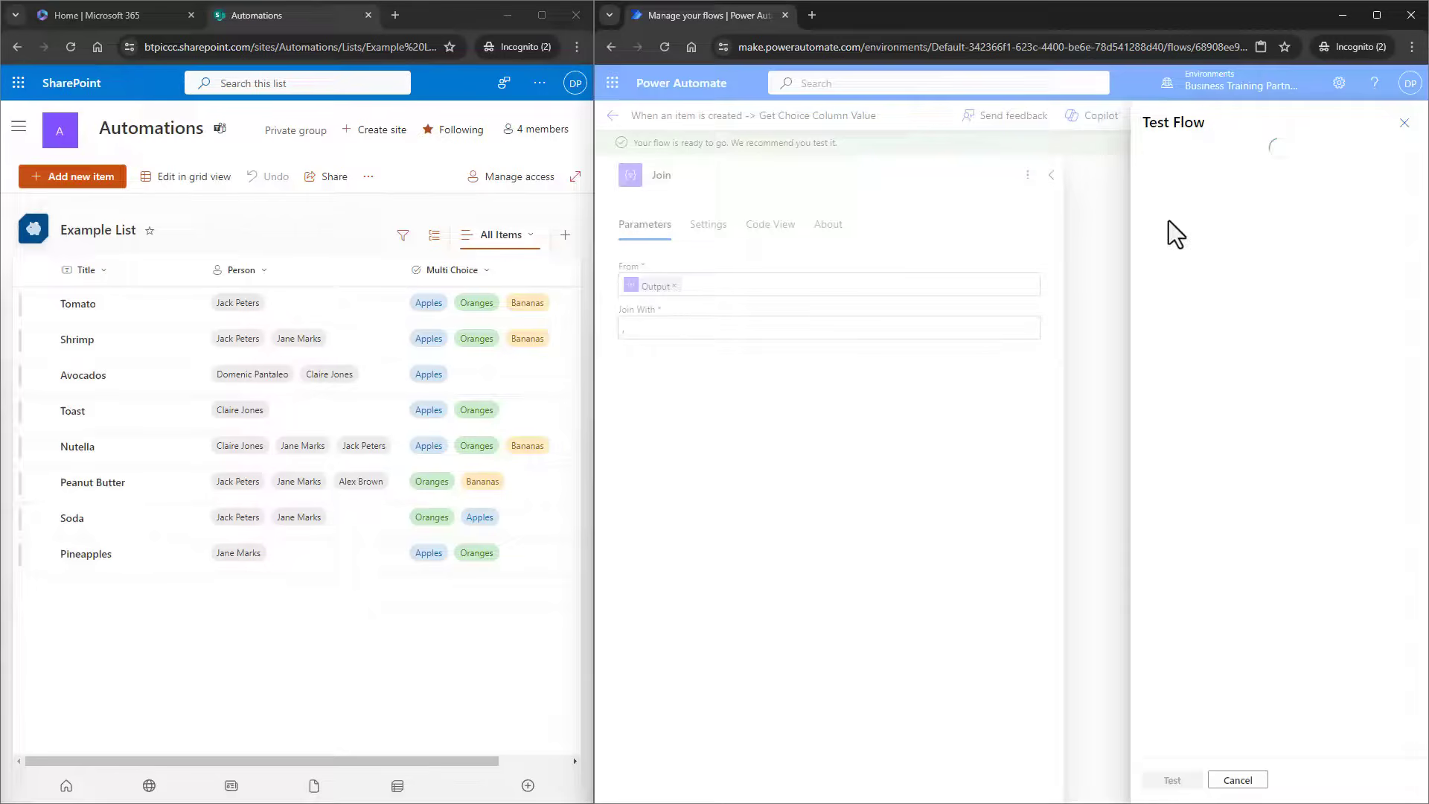
left_click(1179, 234)
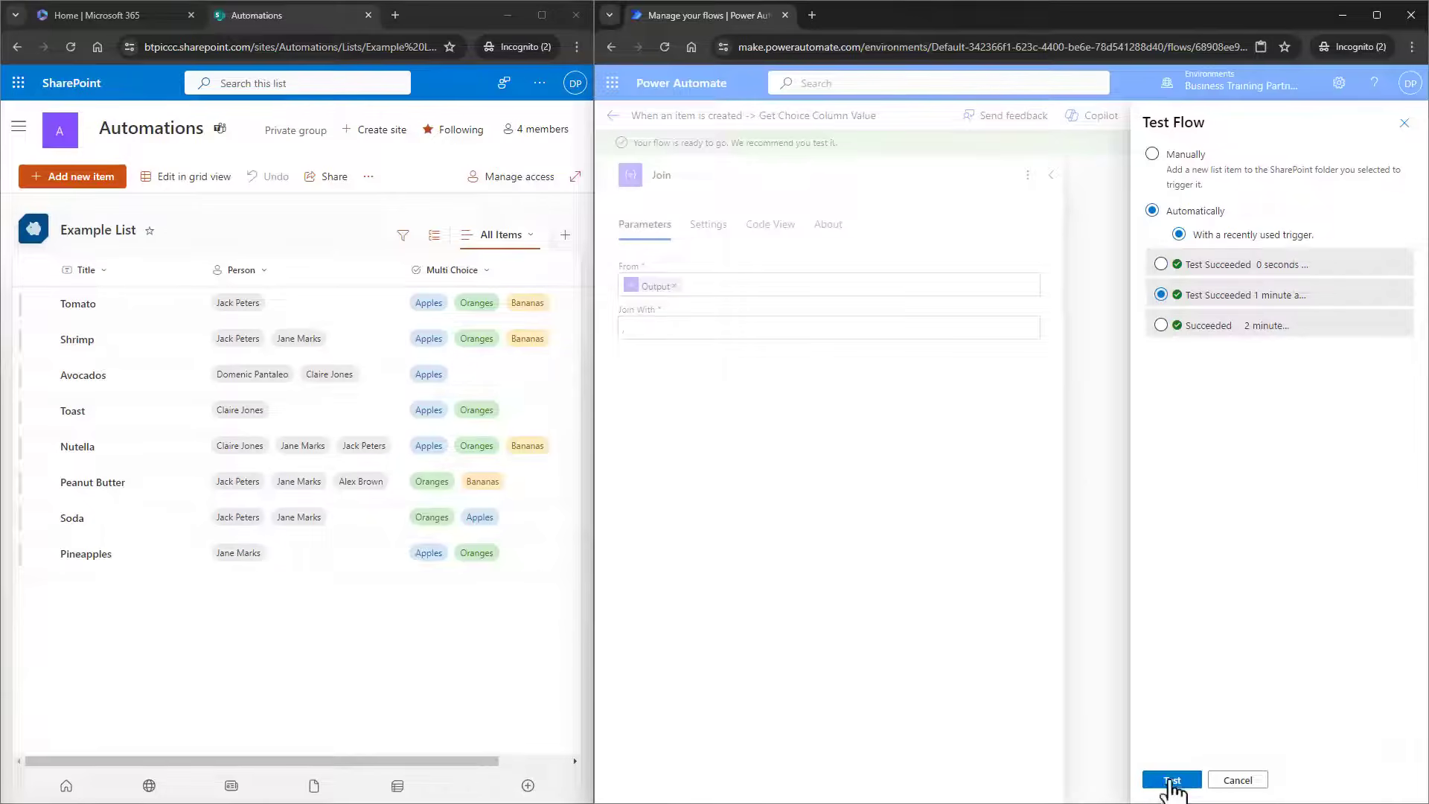
left_click(1172, 781)
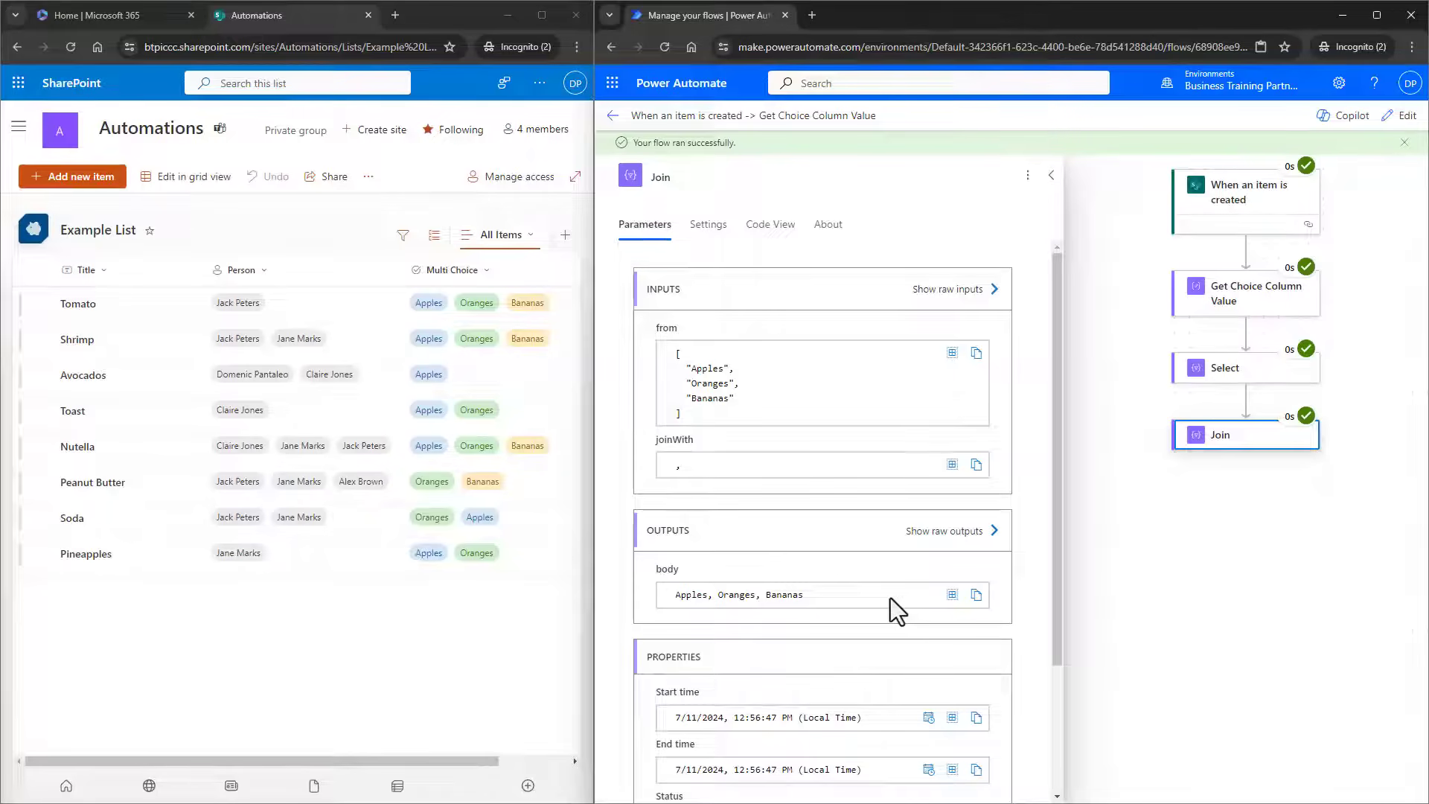
- Return the flow to edit mode and confirm Join combines Select's Output with a comma
left_click(1052, 175)
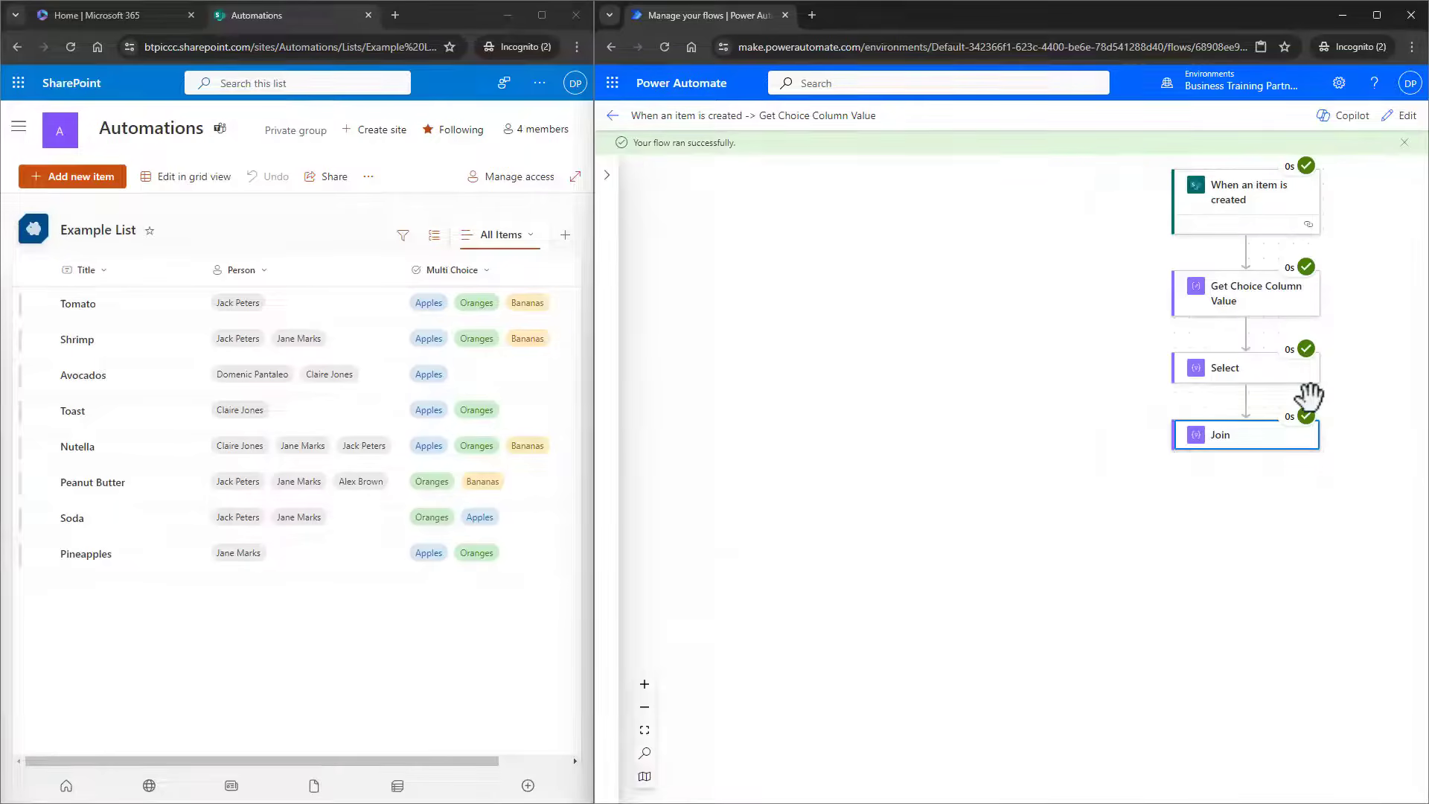
left_click(1389, 125)
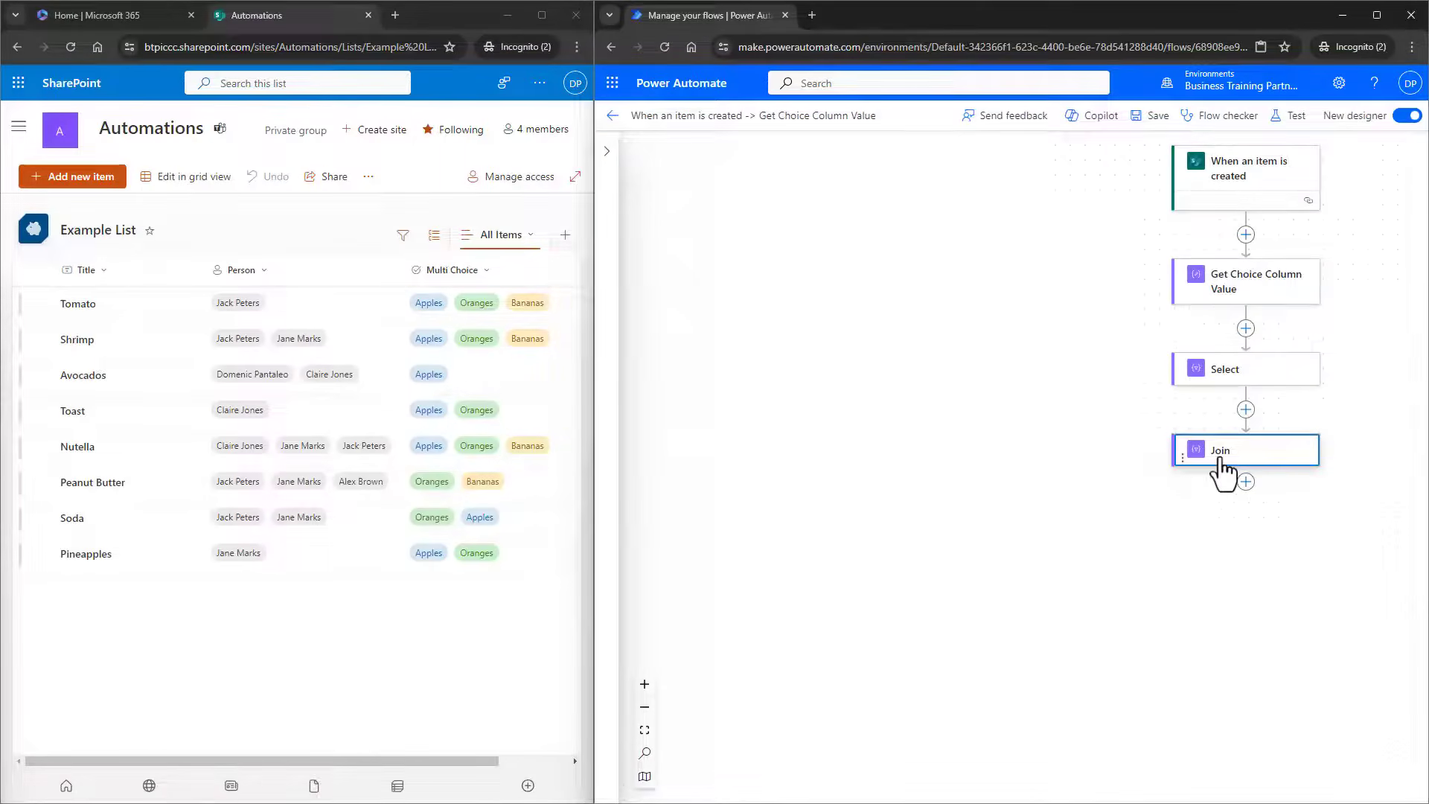
left_click(1221, 454)
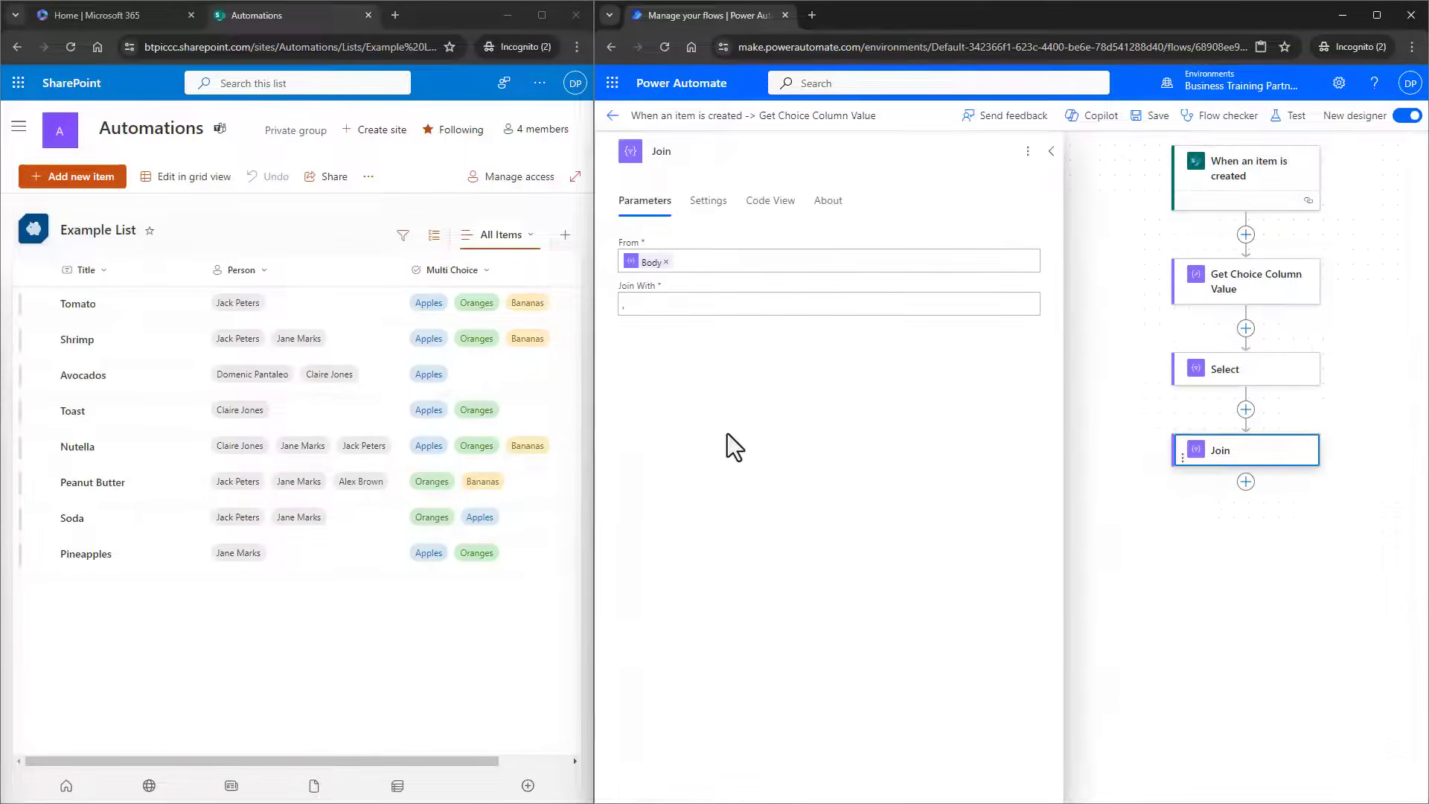
left_click(1050, 152)
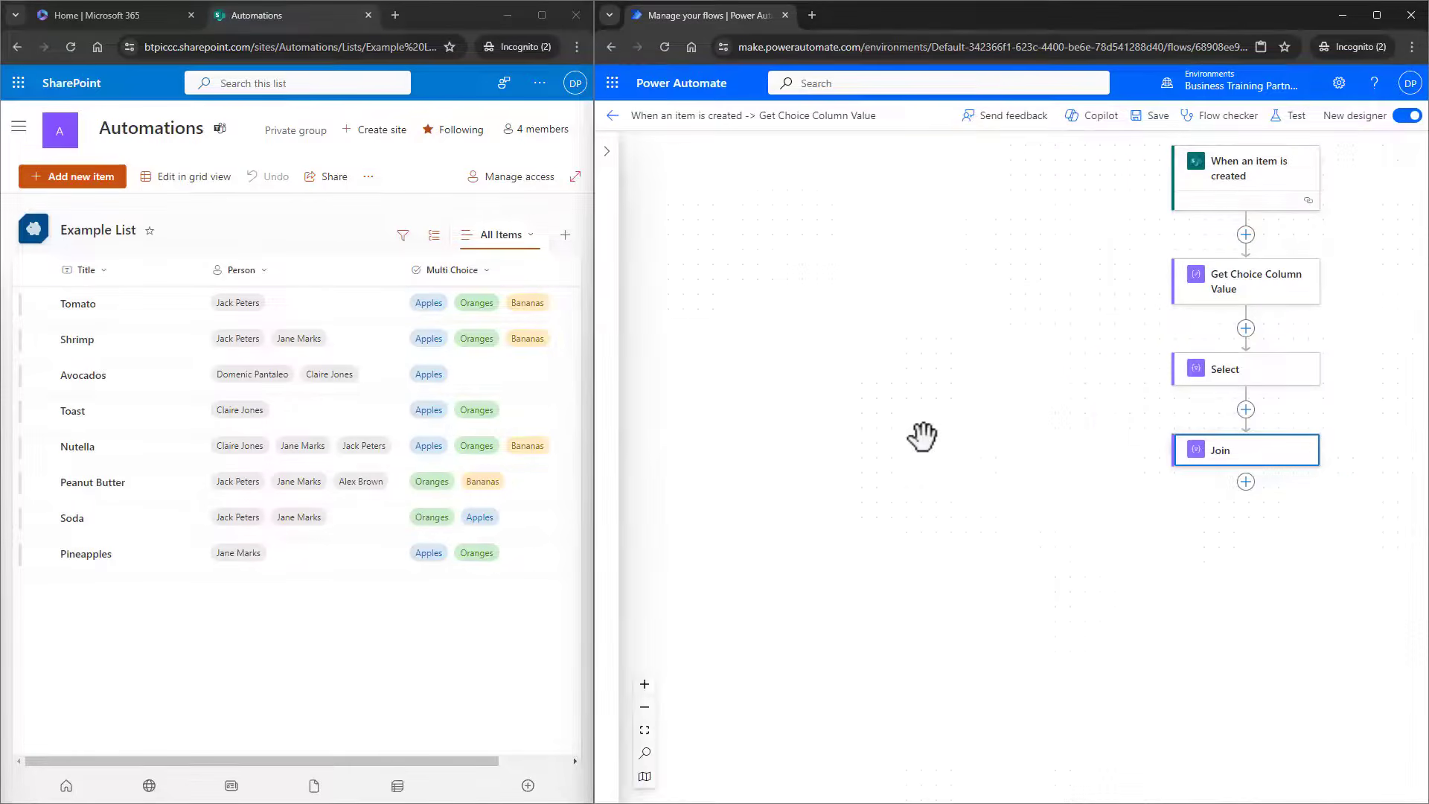
left_click(842, 556)
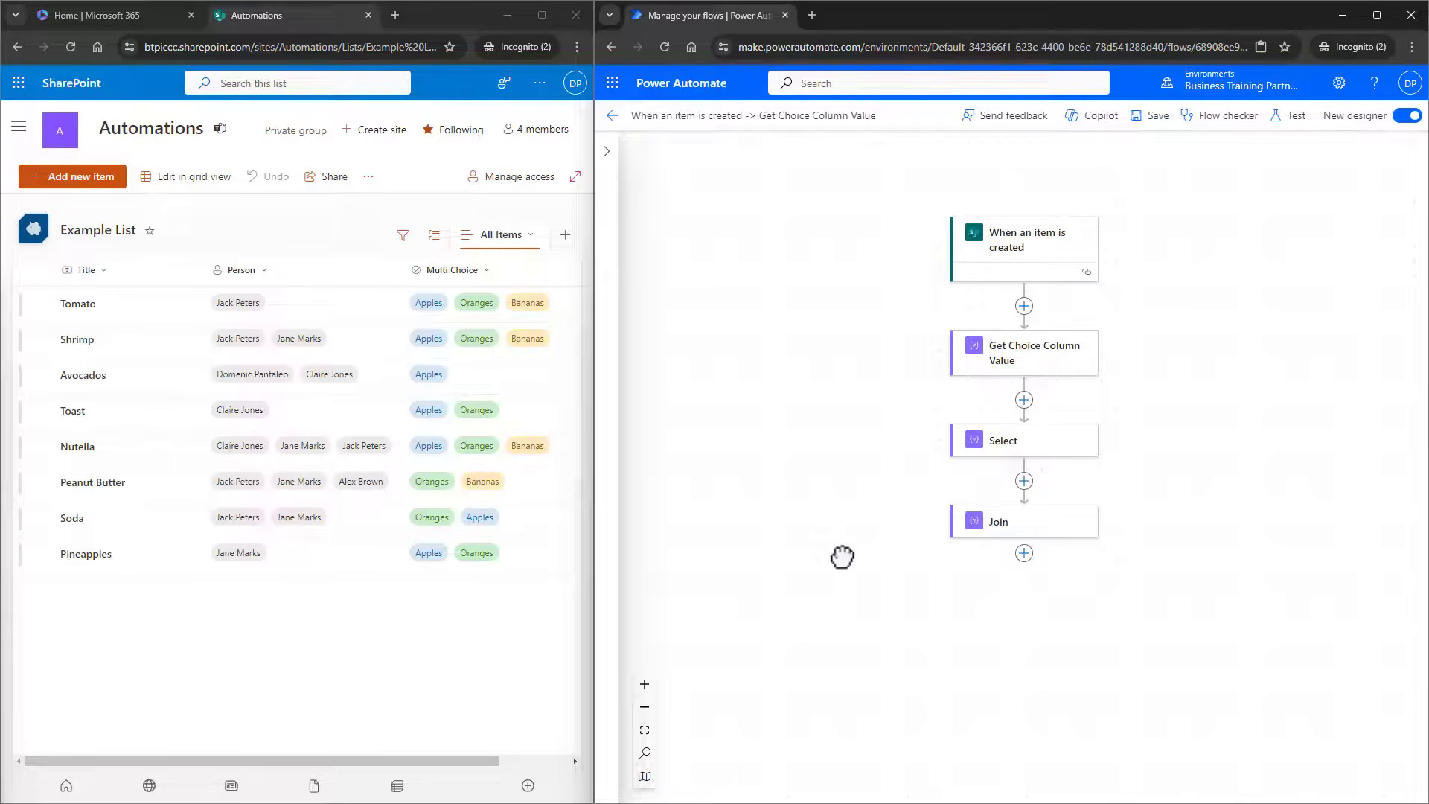